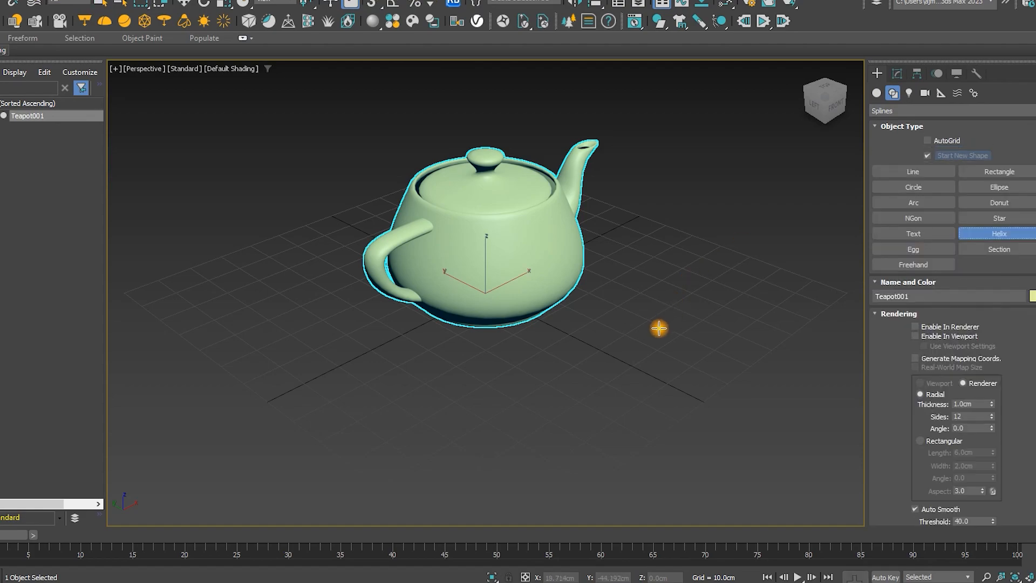
# Step: Draw a helix beside the teapot with radii about 39.8 and 26.9 cm and height about 10.6 cm, and set it to 3.43 turns
pyautogui.click(696, 351)
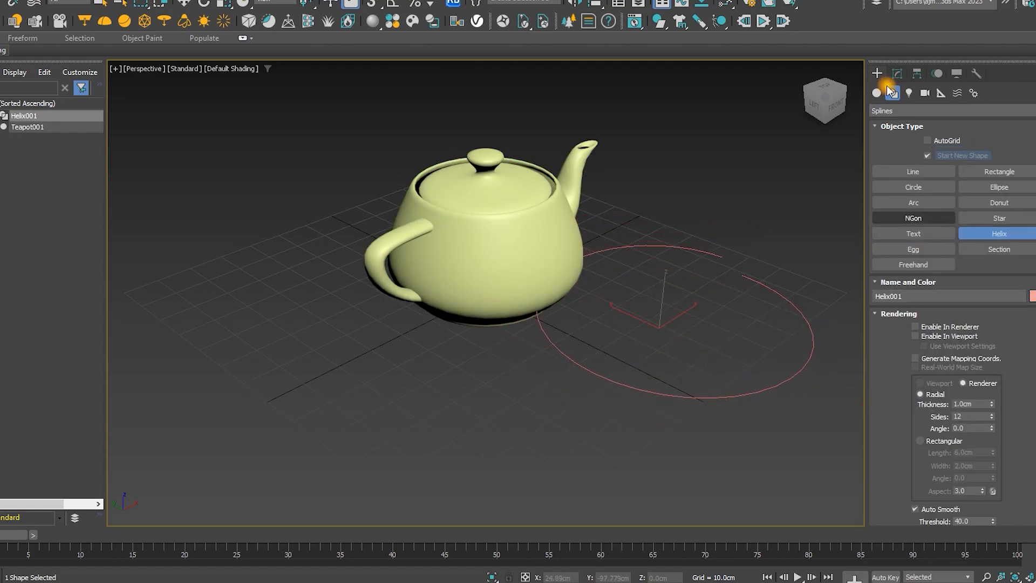
pyautogui.click(909, 71)
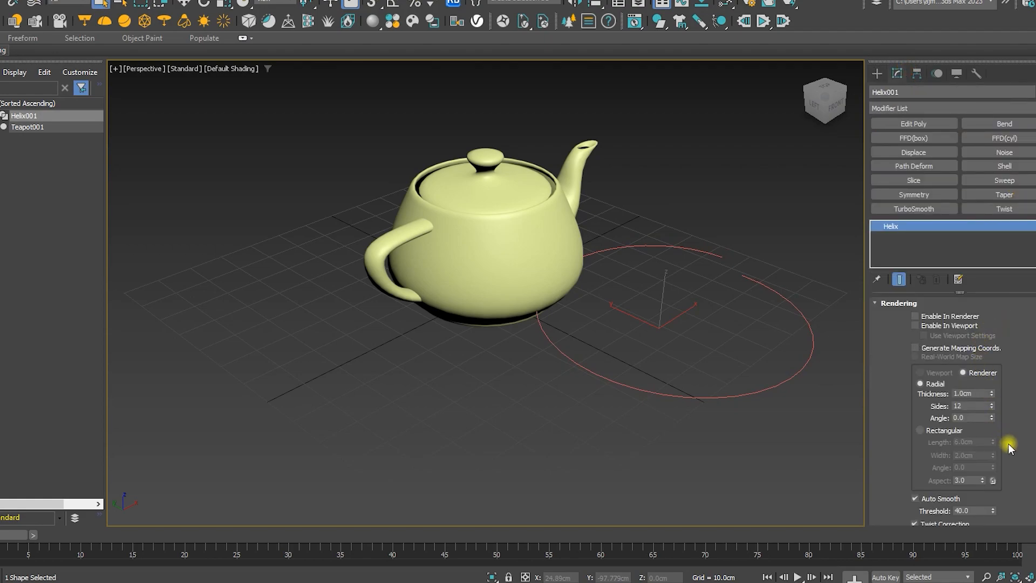
pyautogui.moveTo(1005, 439); pyautogui.dragTo(1016, 234)
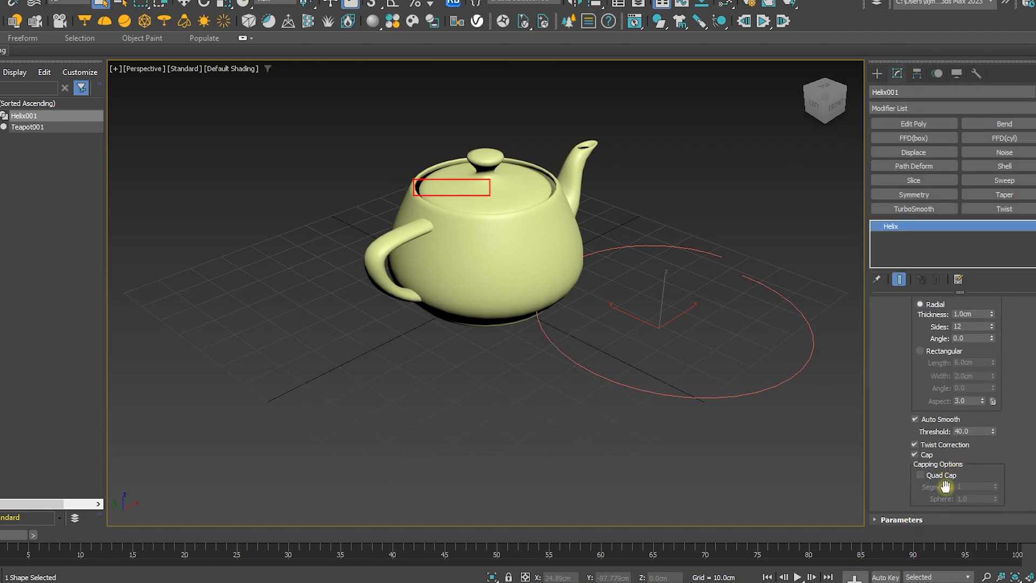
pyautogui.click(902, 519)
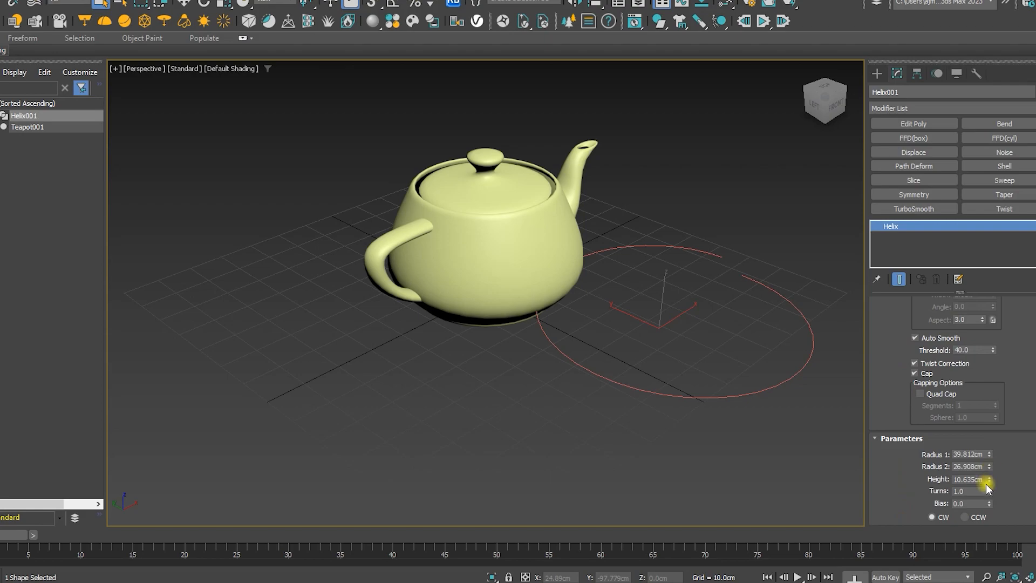
pyautogui.moveTo(989, 492); pyautogui.dragTo(972, 337)
# Step: Align the helix to the teapot on X, Y and Z, matching center to center
pyautogui.rightClick(651, 270)
pyautogui.hotkey('alt', 'a')
pyautogui.click(508, 233)
pyautogui.click(453, 207)
pyautogui.click(531, 207)
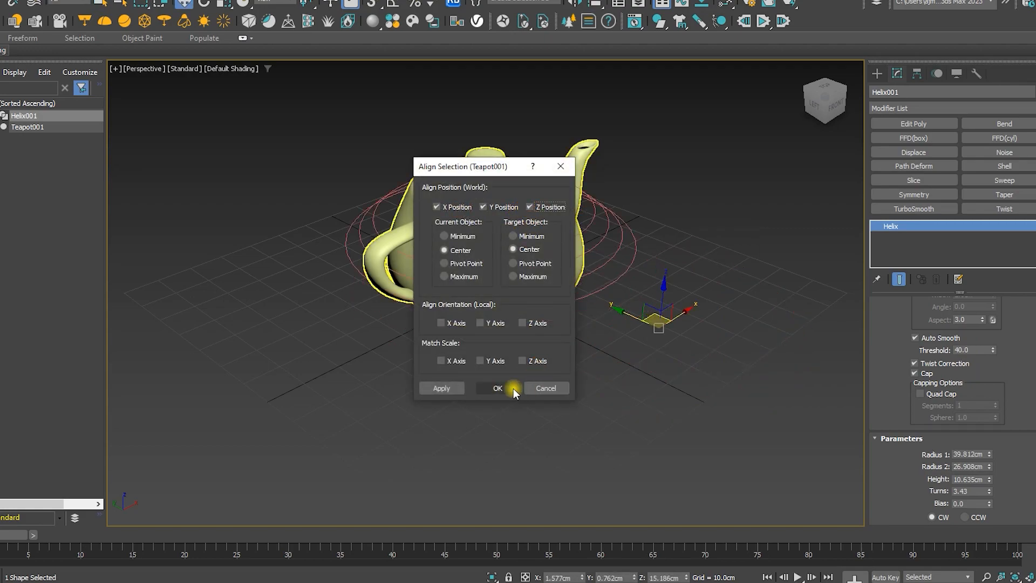
pyautogui.click(513, 389)
# Step: Raise the helix above the teapot to a Z of about 44.15 cm and convert it to an editable spline
pyautogui.moveTo(511, 284); pyautogui.dragTo(520, 354, button='middle')
pyautogui.moveTo(494, 258); pyautogui.dragTo(485, 165)
pyautogui.keyDown('alt'); pyautogui.moveTo(485, 165); pyautogui.dragTo(573, 244, button='middle'); pyautogui.keyUp('alt')
pyautogui.rightClick(573, 244)
pyautogui.moveTo(653, 401)
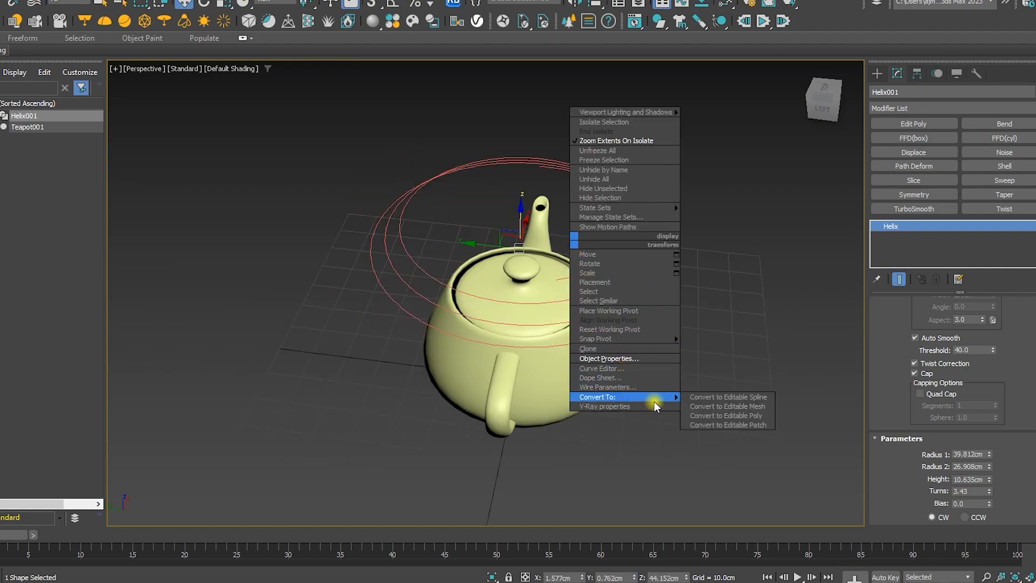
pyautogui.click(726, 398)
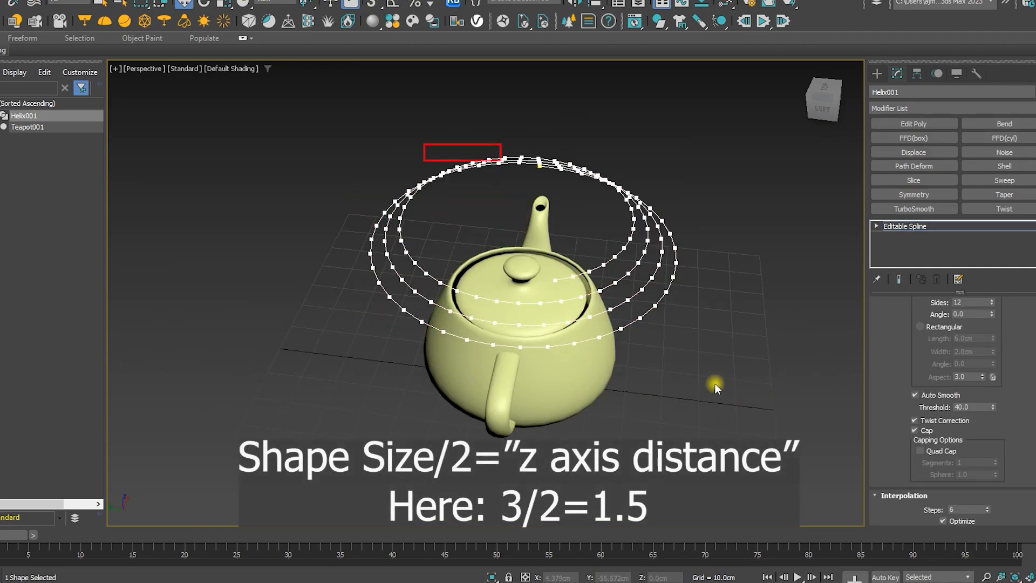
# Step: Select all segments of the helix spline and divide them into short, evenly spaced segments
pyautogui.keyDown('alt'); pyautogui.moveTo(720, 392); pyautogui.dragTo(644, 293, button='middle'); pyautogui.keyUp('alt')
pyautogui.press('3')
pyautogui.hotkey('ctrl', 'a')
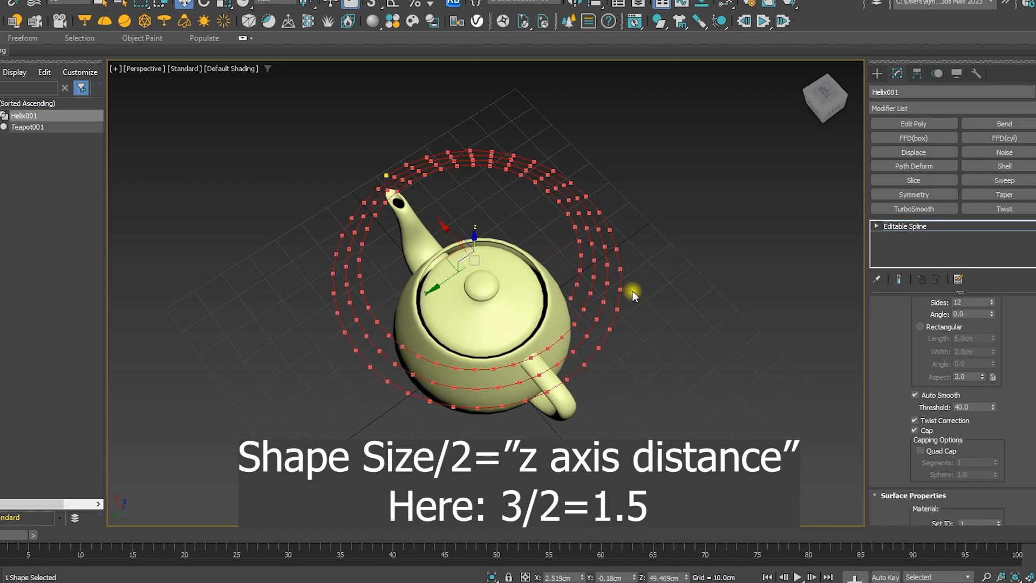
pyautogui.scroll(5, 573, 291)
pyautogui.scroll(-15, 989, 440)
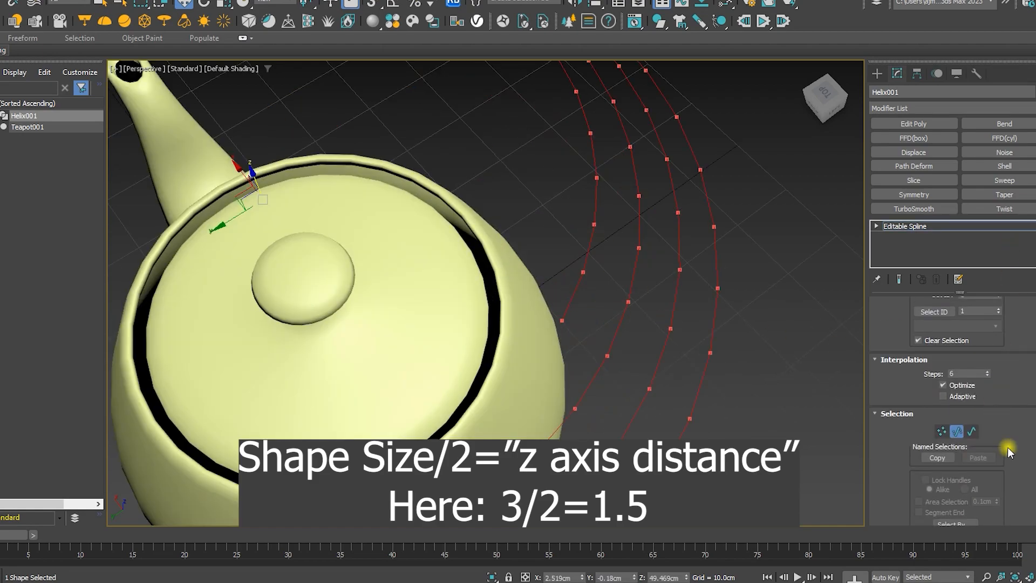
pyautogui.scroll(-10, 1003, 449)
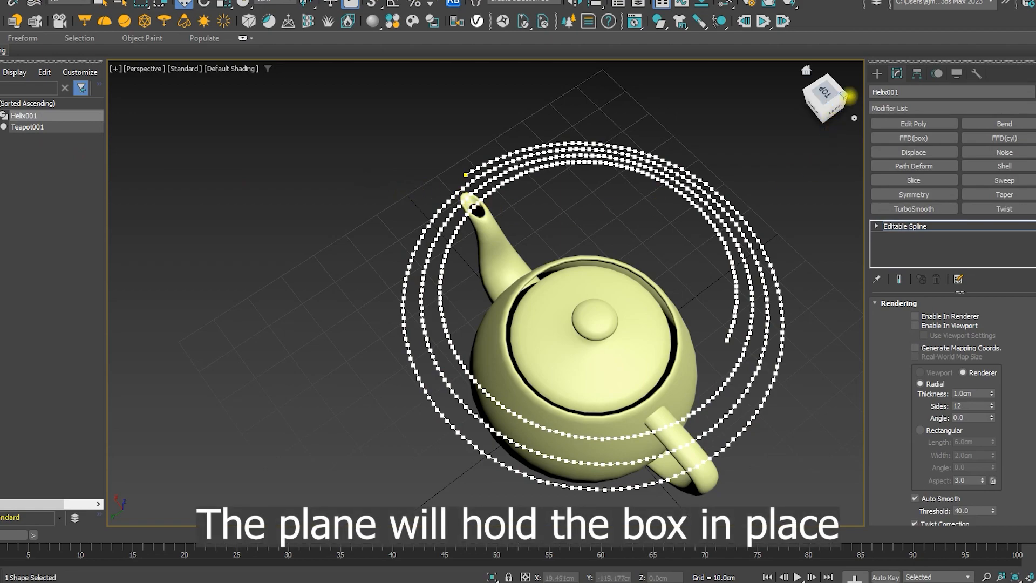
# Step: Clone the divided helix in place as an independent copy, hide the copy, and reselect the original helix
pyautogui.click(877, 73)
pyautogui.click(696, 199)
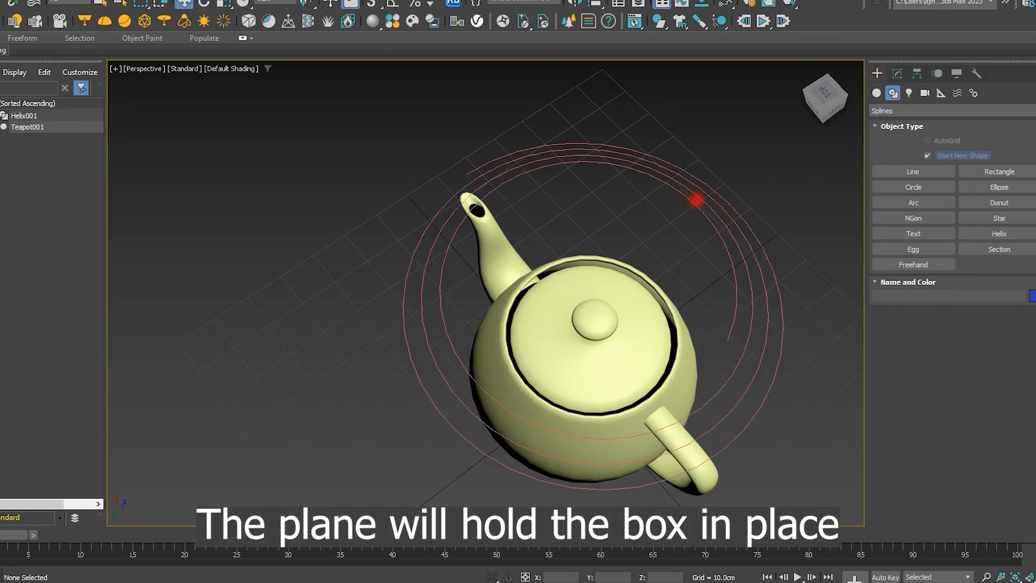
pyautogui.click(514, 163)
pyautogui.keyDown('shift'); pyautogui.moveTo(518, 162); pyautogui.dragTo(512, 187); pyautogui.keyUp('shift')
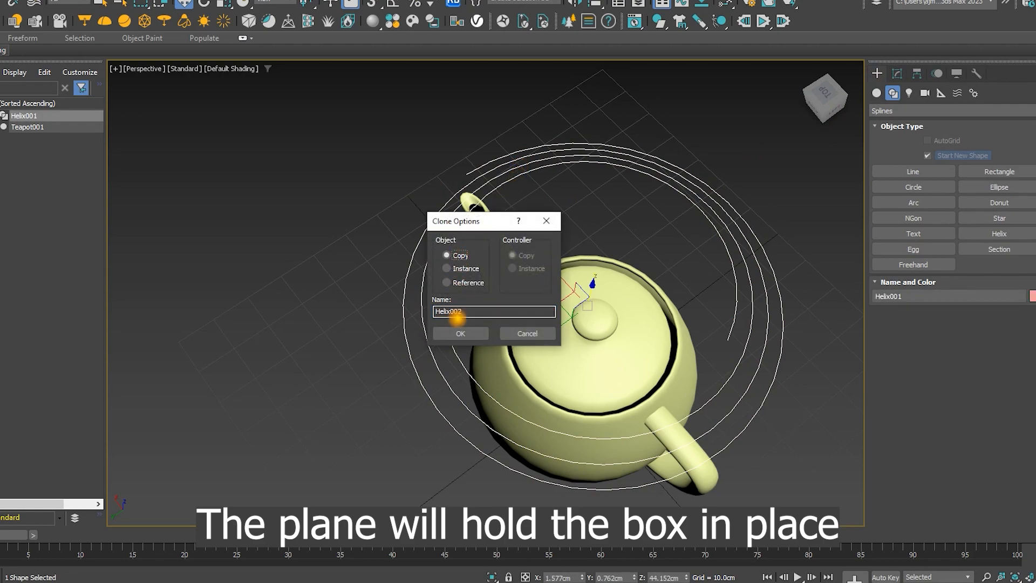
pyautogui.click(461, 333)
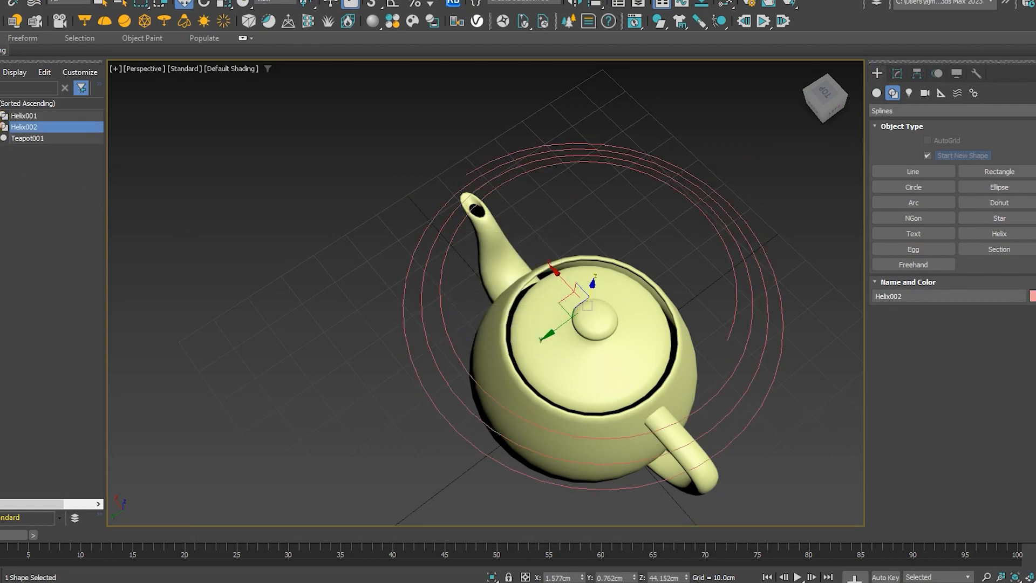
pyautogui.click(23, 116)
# Step: Add an mParticles Flow in Particle View and set its Birth operator's emit stop to 0
pyautogui.moveTo(329, 269); pyautogui.dragTo(386, 262, button='middle')
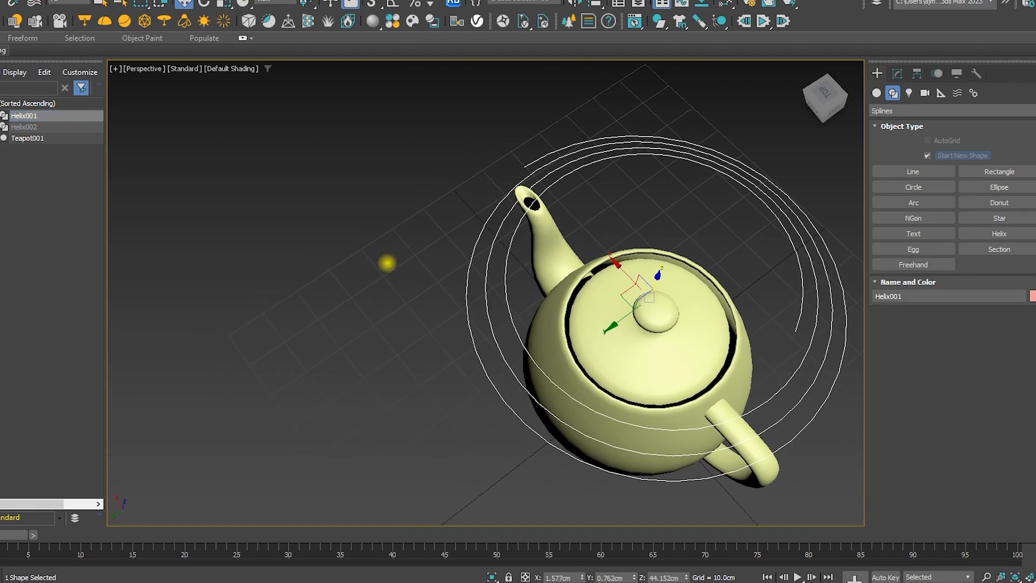
pyautogui.press('6')
pyautogui.moveTo(111, 356); pyautogui.dragTo(172, 218)
pyautogui.moveTo(171, 343); pyautogui.dragTo(180, 317)
pyautogui.moveTo(180, 317); pyautogui.dragTo(138, 212, button='middle')
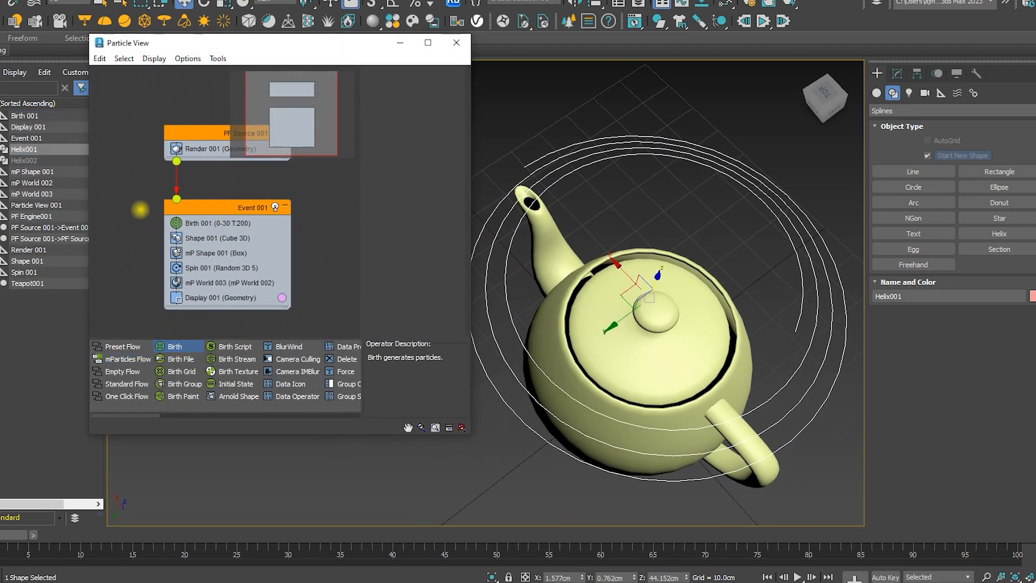
pyautogui.click(195, 218)
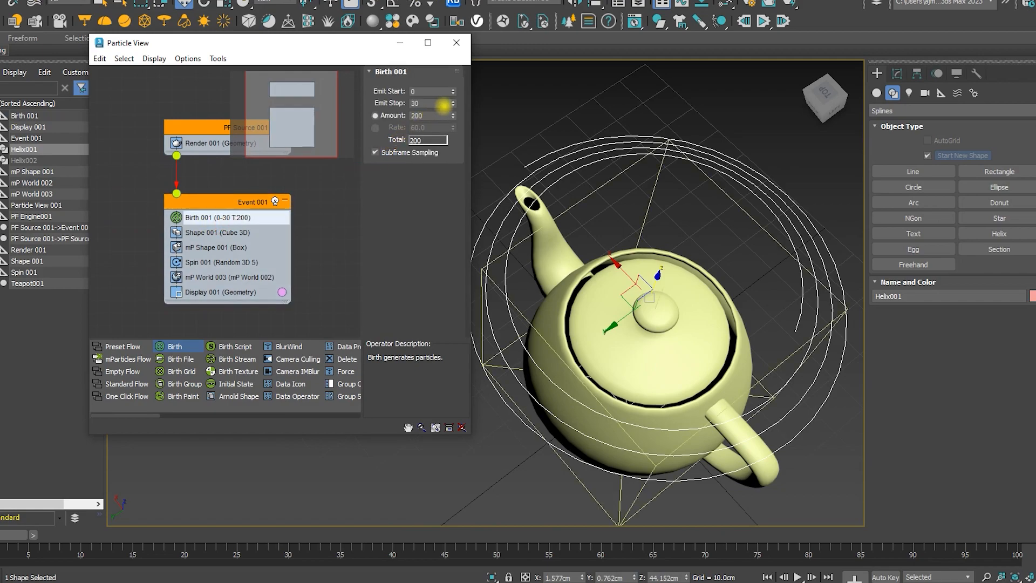
# Step: Insert a Position Object operator after Birth, and mP Collision and mP Glue tests after mP World in Event 001
pyautogui.scroll(-5, 216, 367)
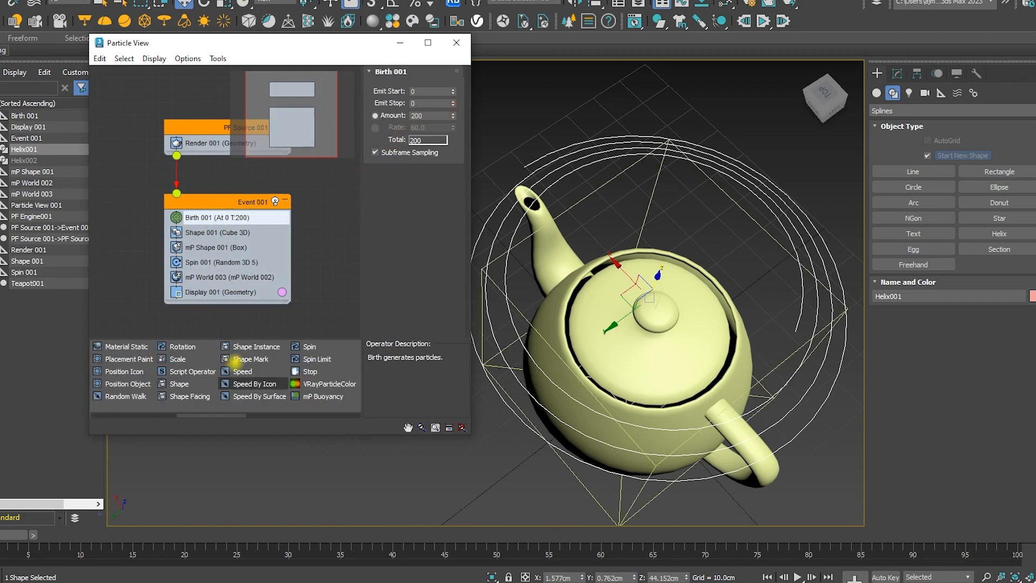
pyautogui.moveTo(128, 383); pyautogui.dragTo(278, 223)
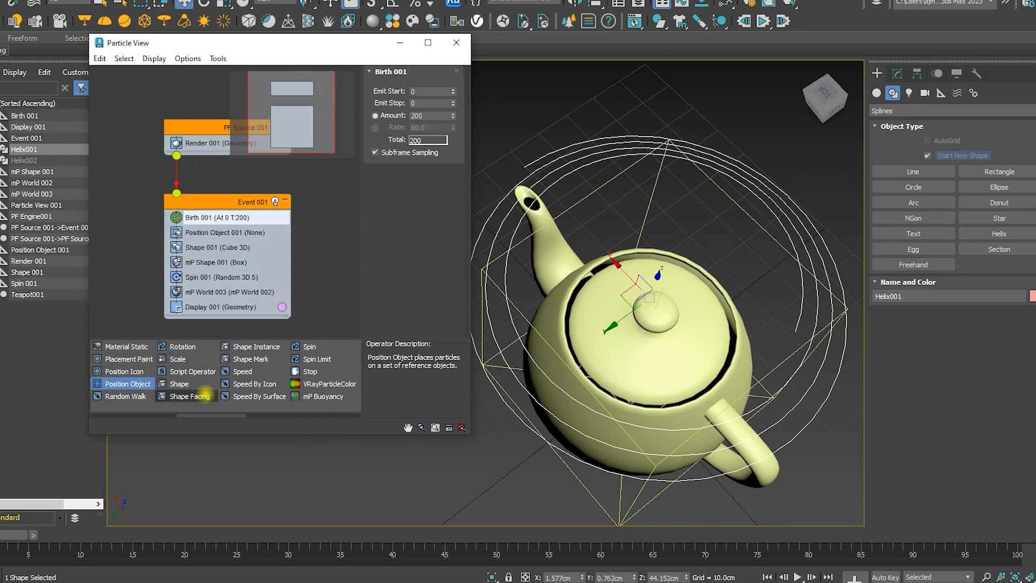
pyautogui.scroll(-5, 208, 394)
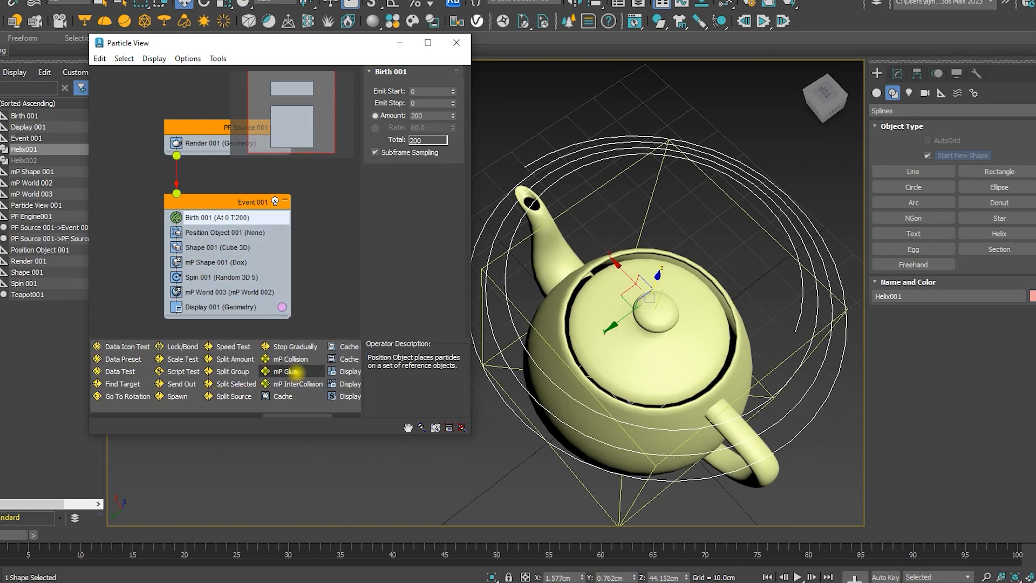
pyautogui.moveTo(296, 359); pyautogui.dragTo(232, 312)
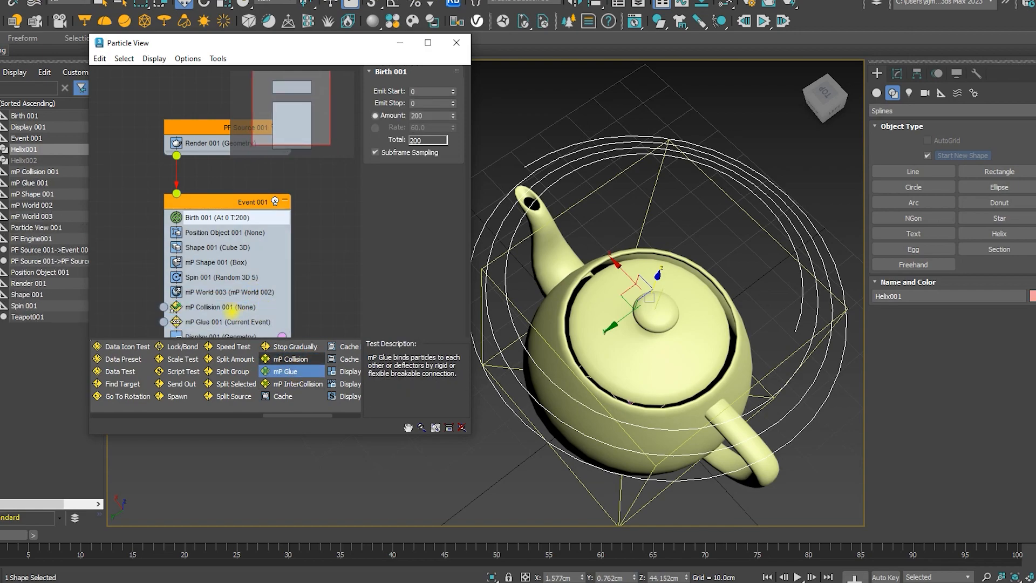
# Step: Apply a PFlow Collision Shape (WSM) modifier to the teapot and activate it
pyautogui.click(253, 306)
pyautogui.click(632, 314)
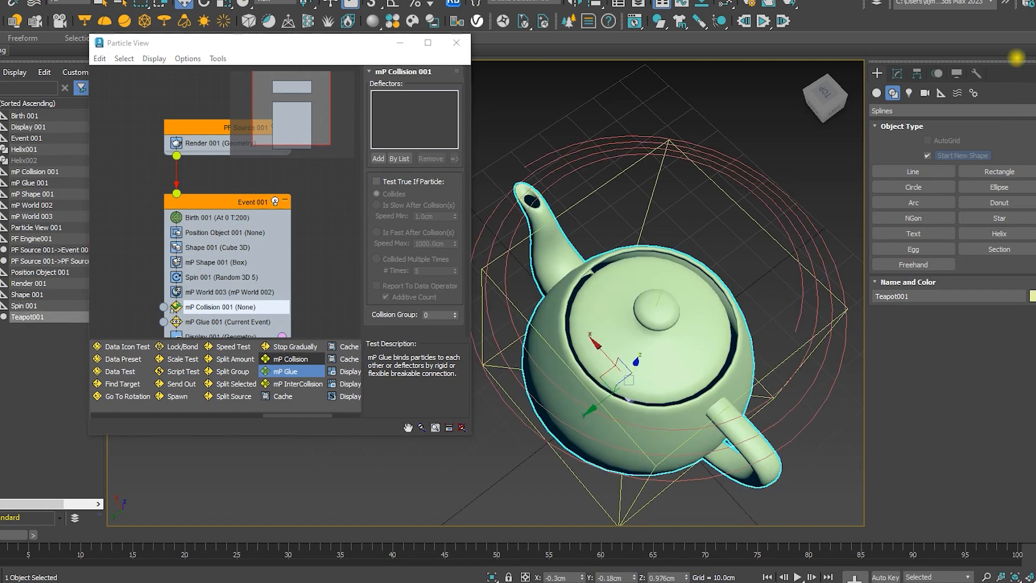
pyautogui.click(897, 73)
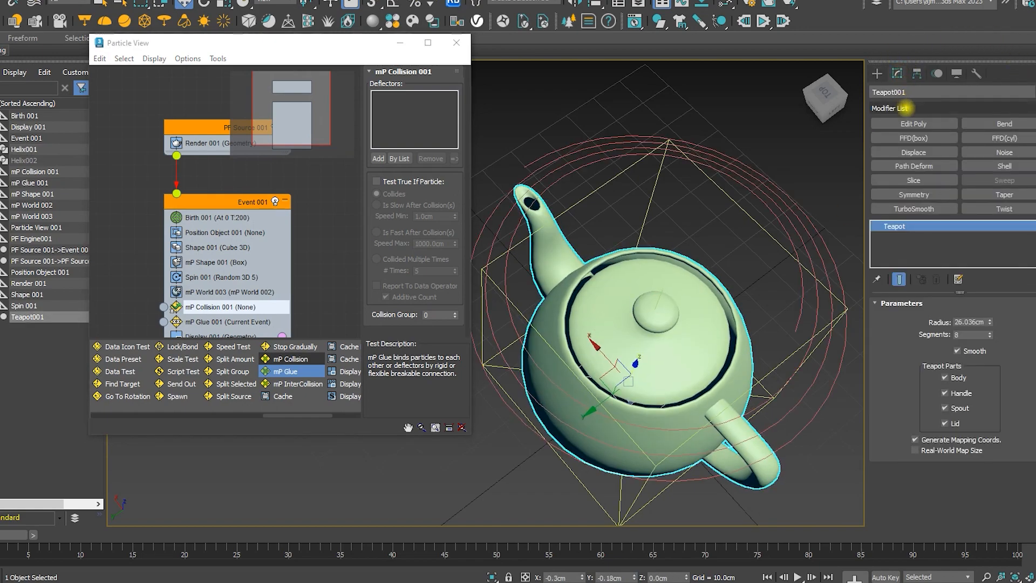
pyautogui.click(906, 106)
pyautogui.write('pf')
pyautogui.press('Return')
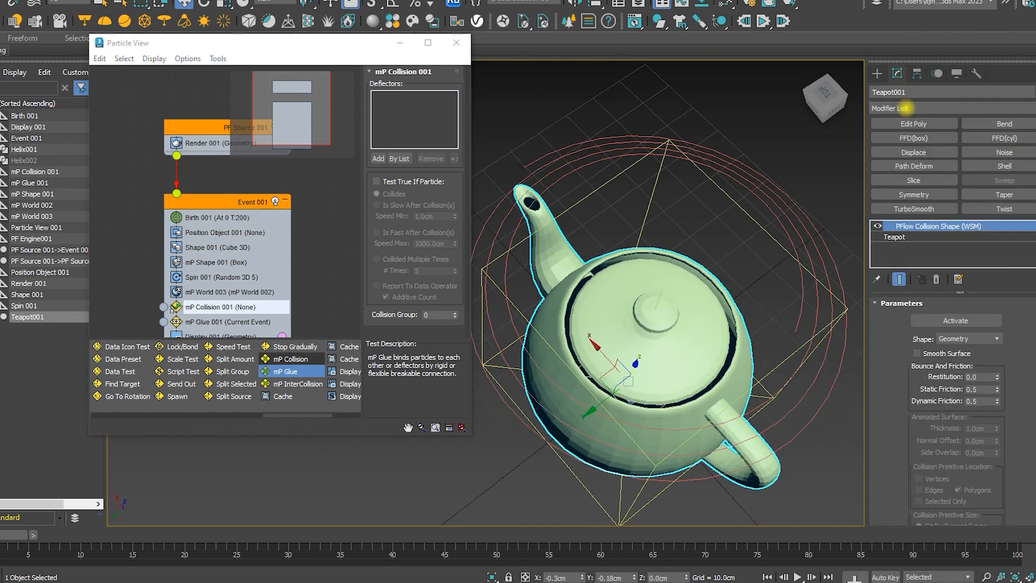
pyautogui.click(954, 323)
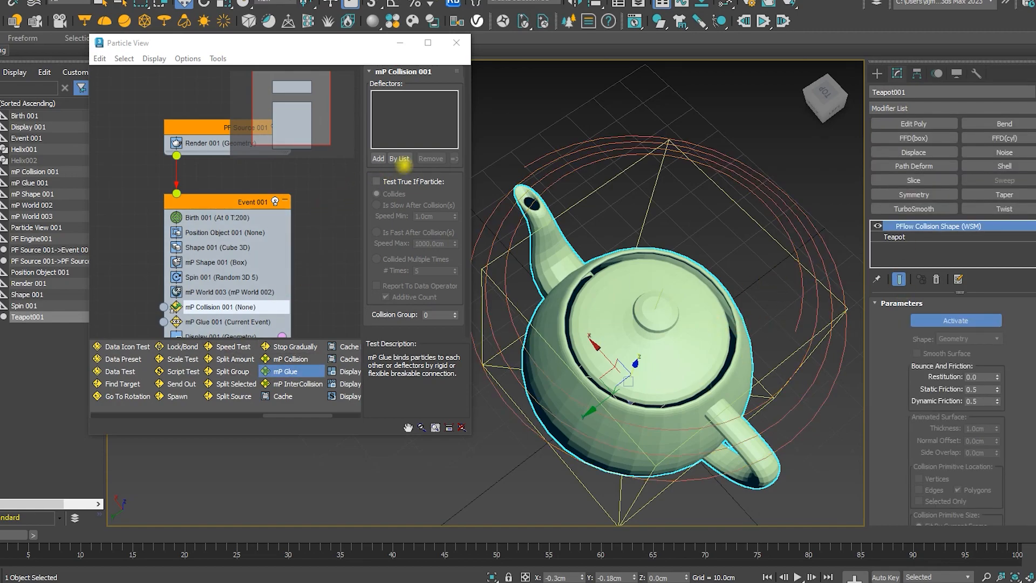
# Step: Add the teapot as a deflector of the mP Collision test
pyautogui.click(380, 158)
pyautogui.click(631, 317)
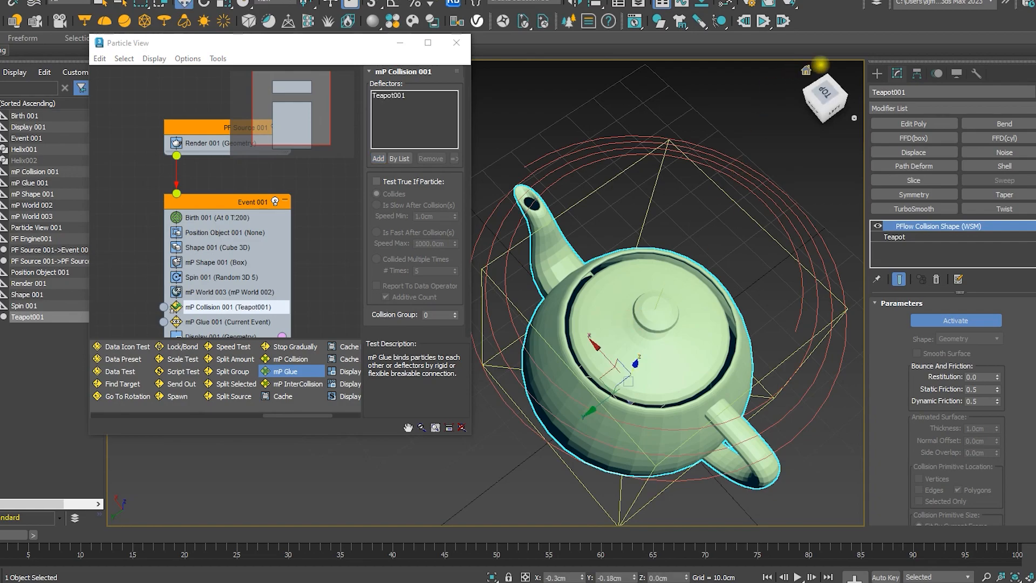
pyautogui.click(877, 73)
# Step: Try to add the helix spline as an emitter object of the Position Object operator
pyautogui.keyDown('alt'); pyautogui.moveTo(546, 398); pyautogui.dragTo(630, 302, button='middle'); pyautogui.keyUp('alt')
pyautogui.moveTo(201, 301); pyautogui.dragTo(182, 252, button='middle')
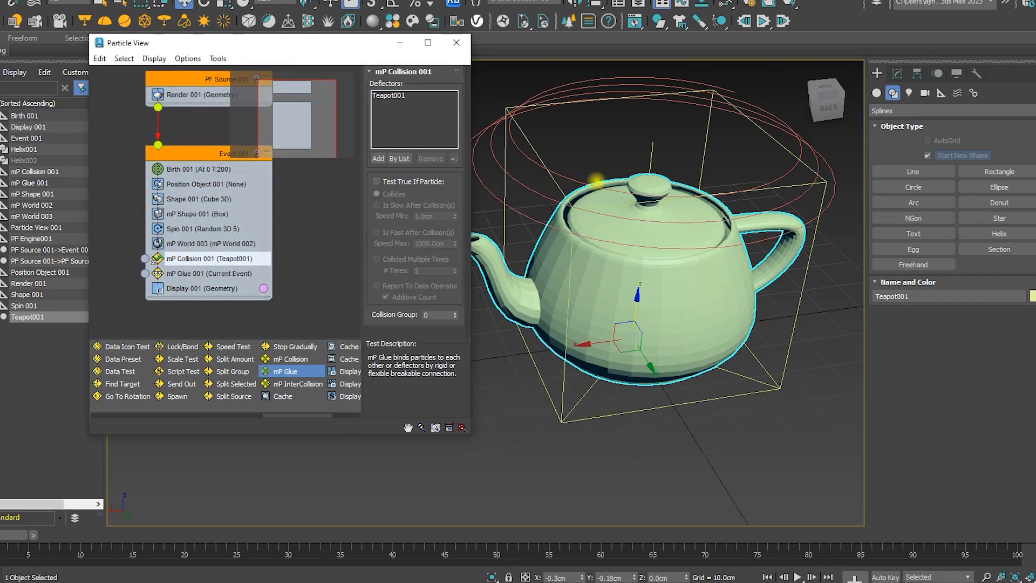
pyautogui.click(595, 183)
pyautogui.click(201, 184)
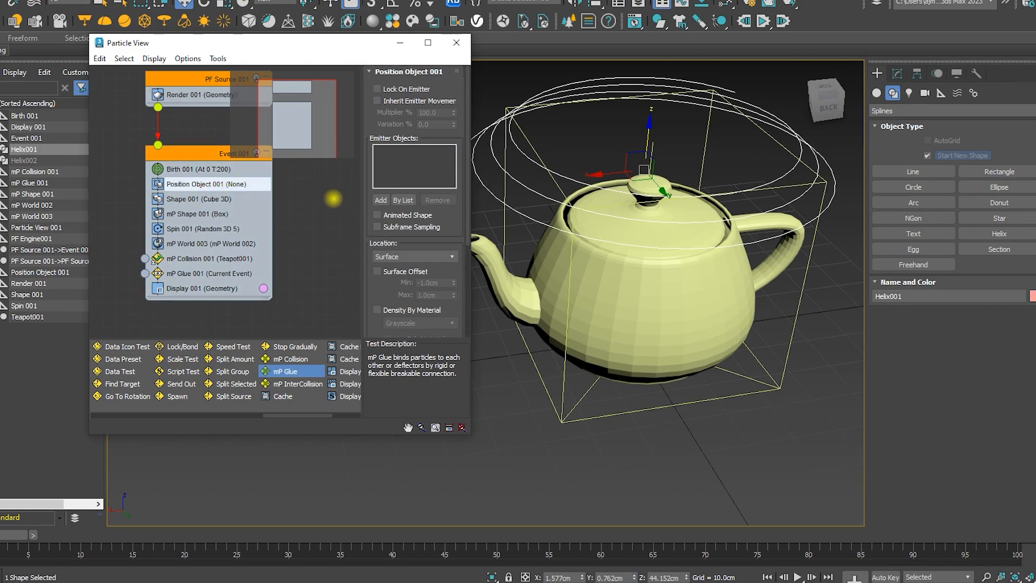
pyautogui.click(379, 200)
pyautogui.click(559, 169)
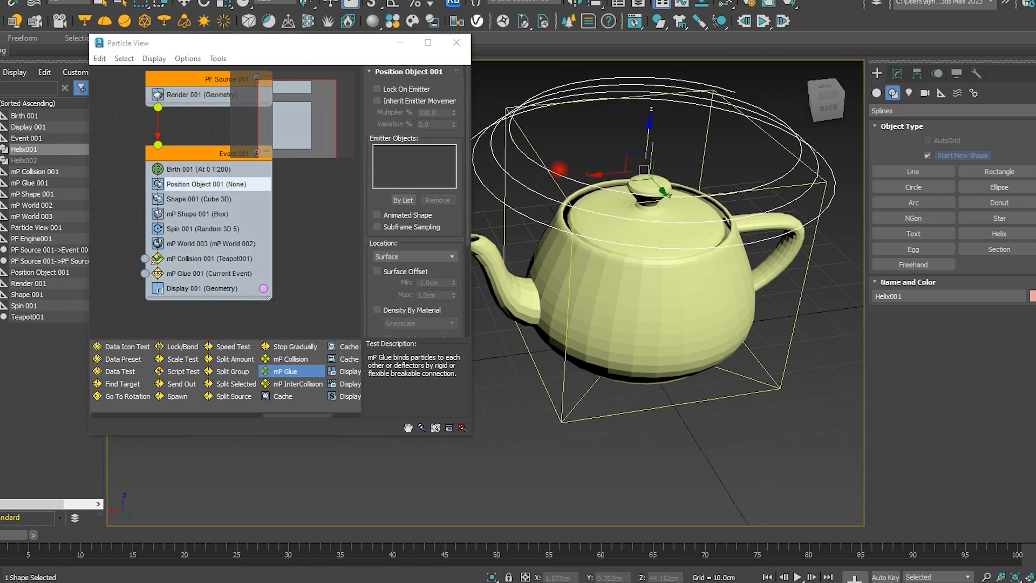
# Step: Apply an Edit Poly modifier to the helix spline
pyautogui.click(897, 73)
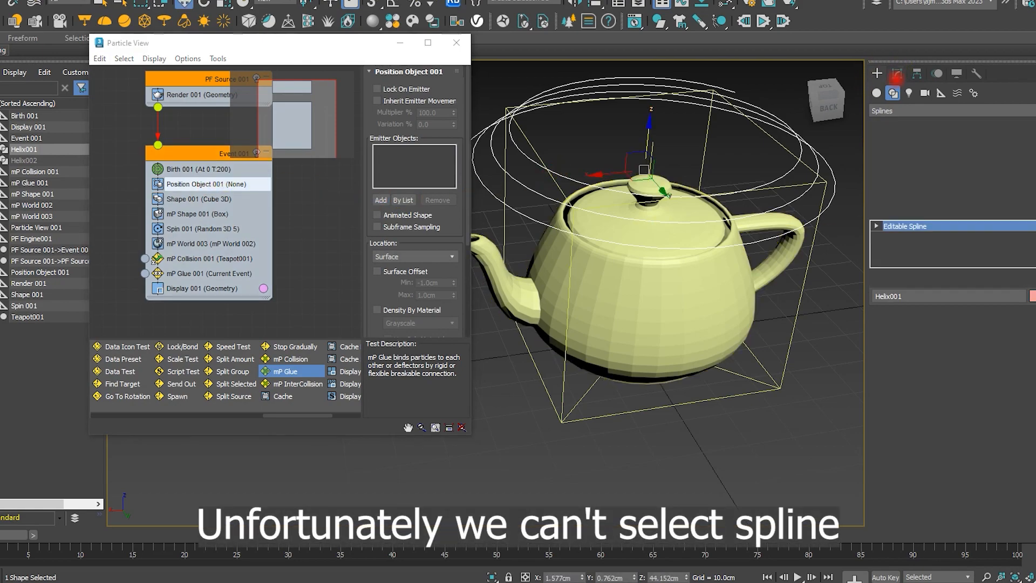
pyautogui.click(897, 127)
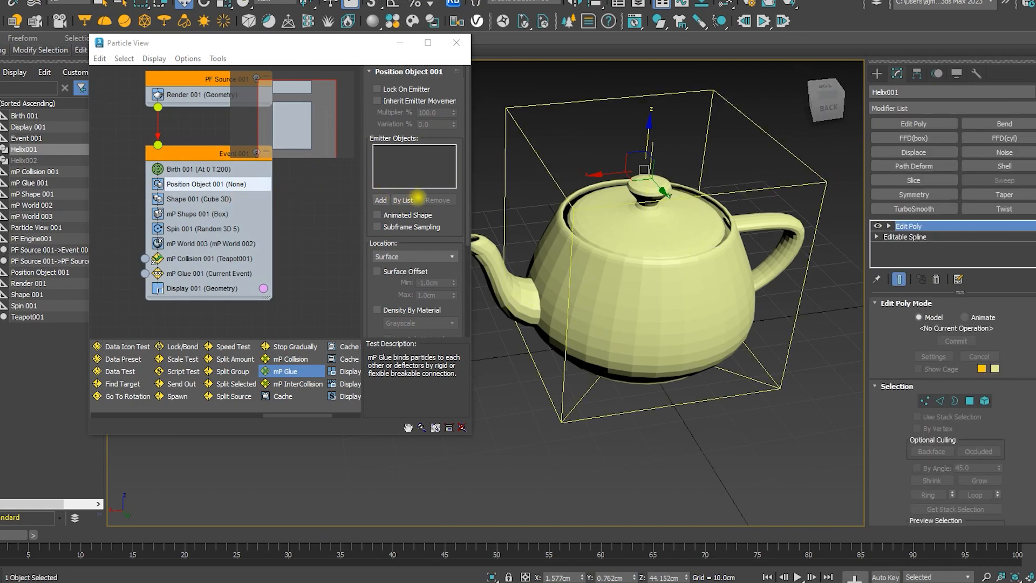
# Step: Look up the helix's vertex count in its object properties and set the Birth operator's amount to 549
pyautogui.rightClick(570, 130)
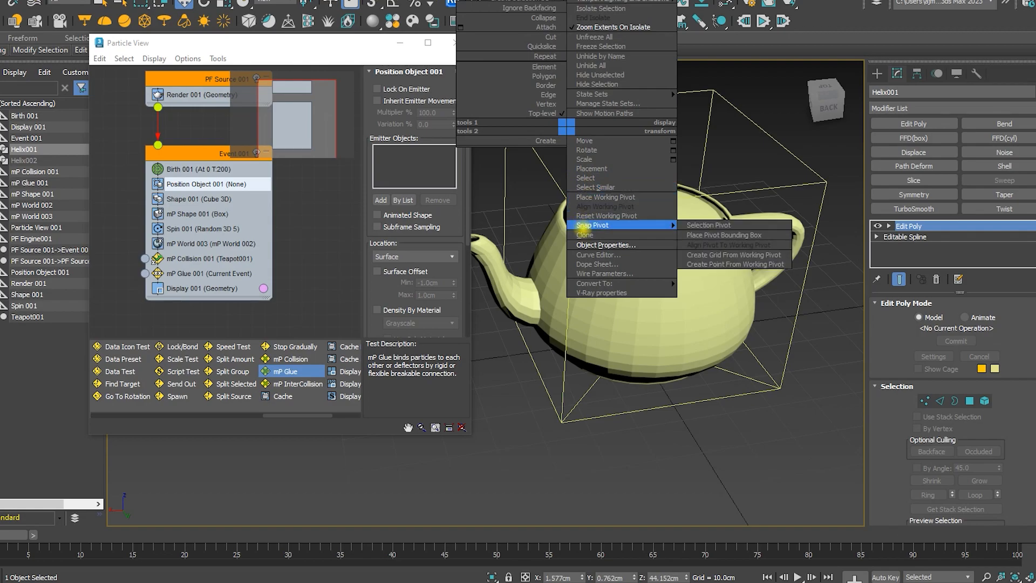
pyautogui.click(588, 242)
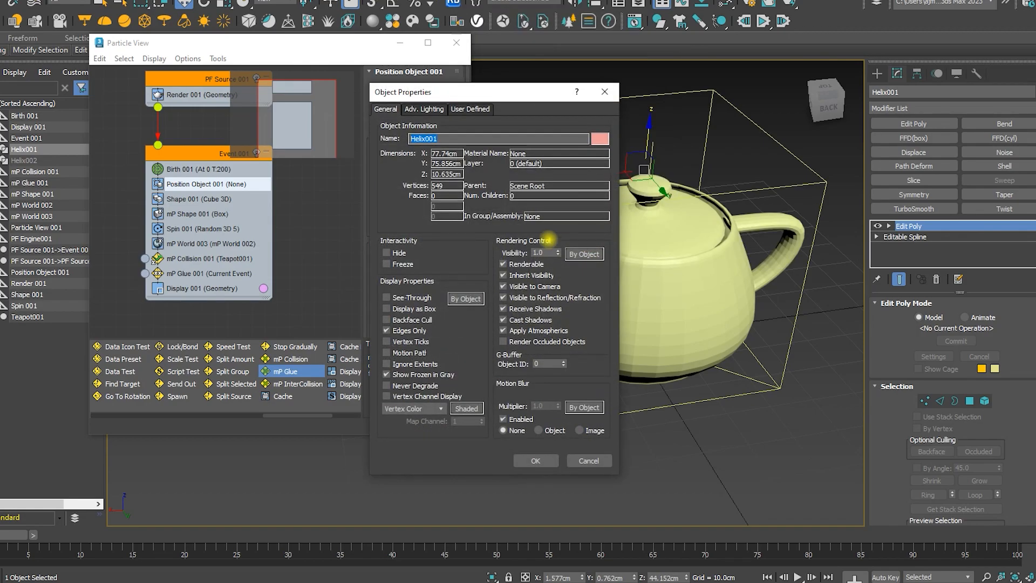
pyautogui.click(535, 460)
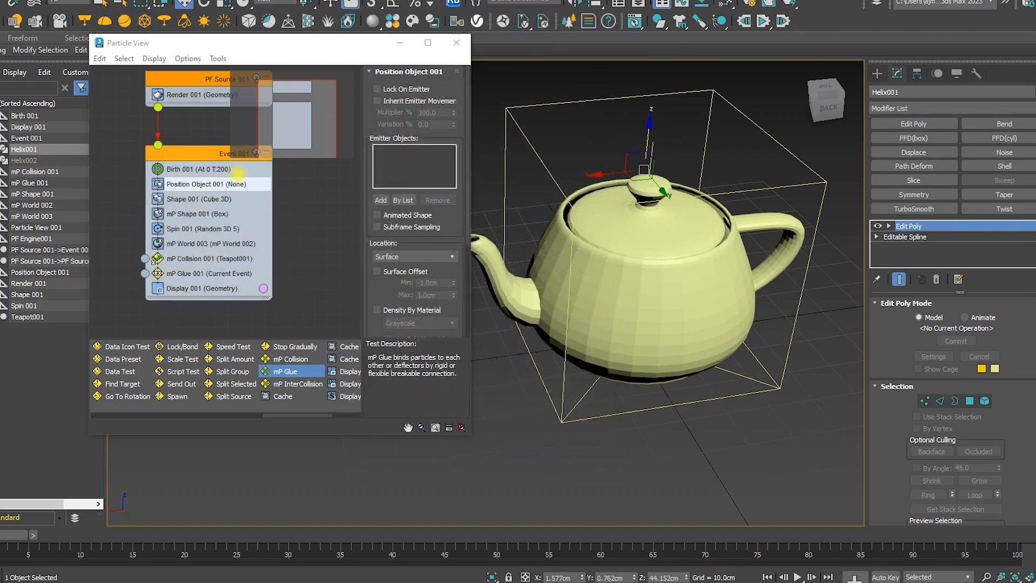
pyautogui.click(199, 169)
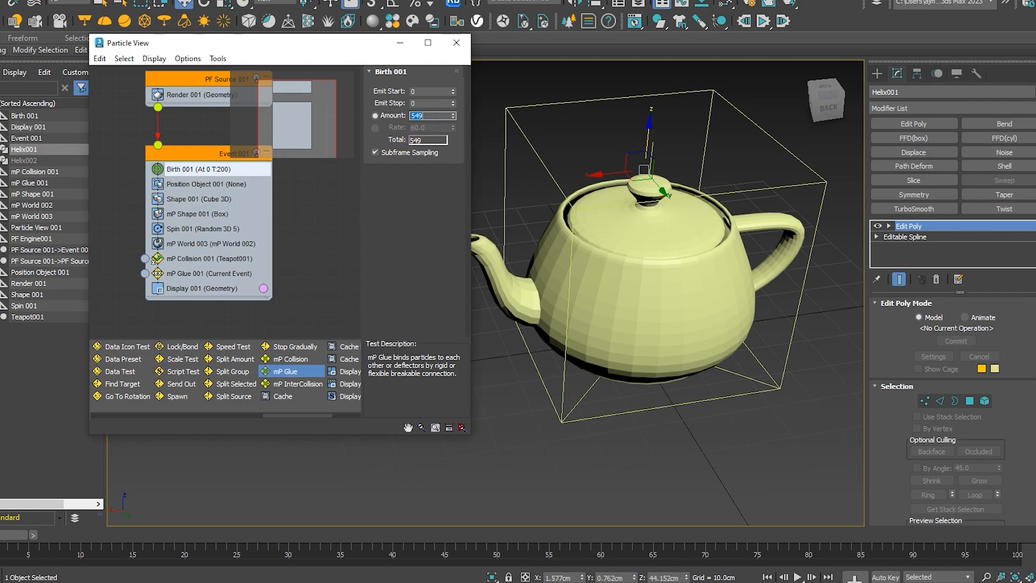
# Step: Add Helix001 as the emitter object of the Position Object operator and set the emission location to Vertices All
pyautogui.click(194, 183)
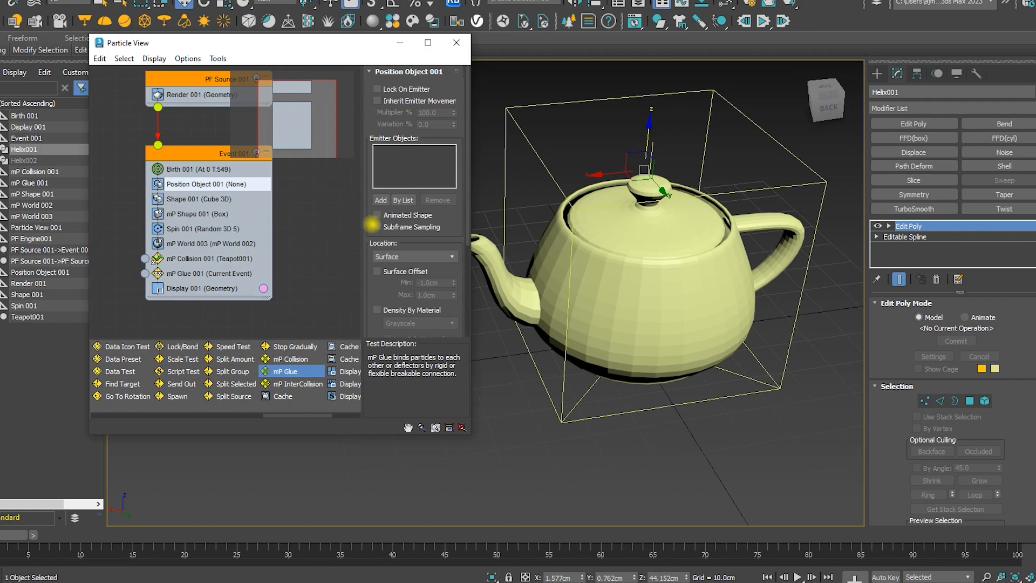
pyautogui.click(403, 200)
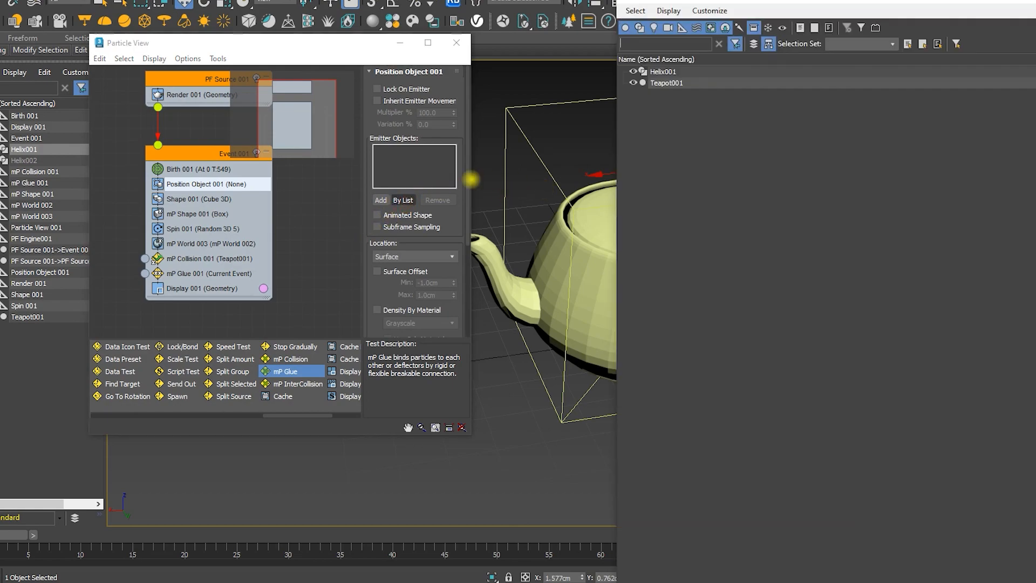
pyautogui.doubleClick(663, 72)
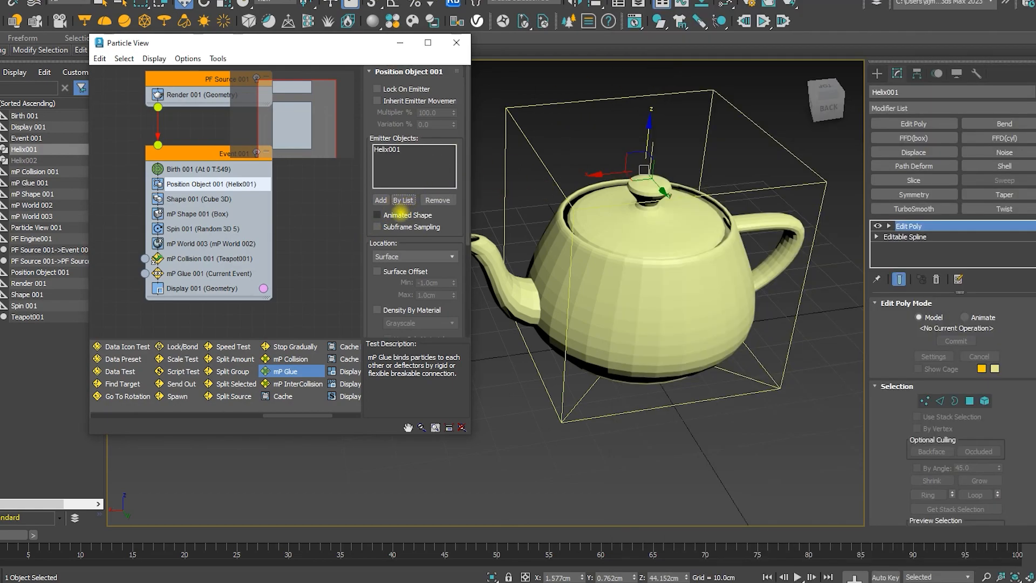
pyautogui.click(393, 255)
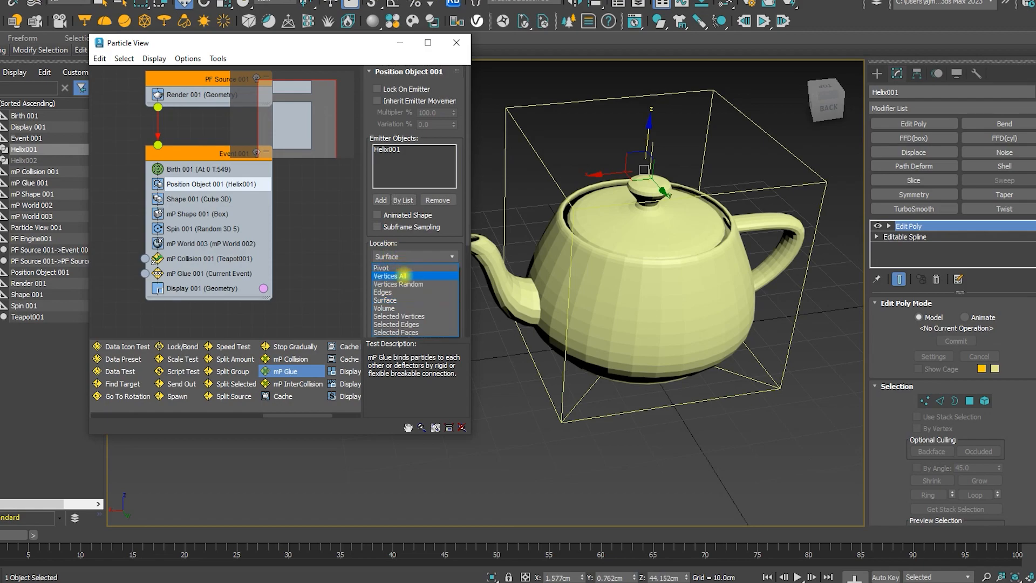
pyautogui.click(402, 276)
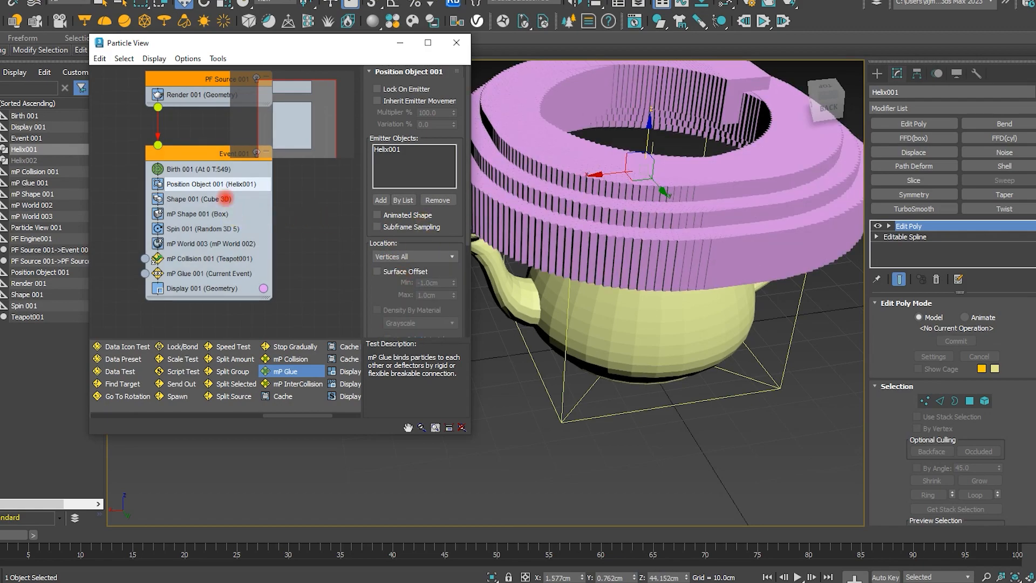
# Step: Set the Shape operator's cube size to 1.2 cm
pyautogui.click(225, 198)
pyautogui.moveTo(452, 143); pyautogui.dragTo(485, 200)
pyautogui.scroll(5, 573, 171)
pyautogui.keyDown('alt'); pyautogui.moveTo(575, 188); pyautogui.dragTo(693, 206, button='middle'); pyautogui.keyUp('alt')
pyautogui.scroll(-6, 574, 220)
pyautogui.scroll(4, 636, 220)
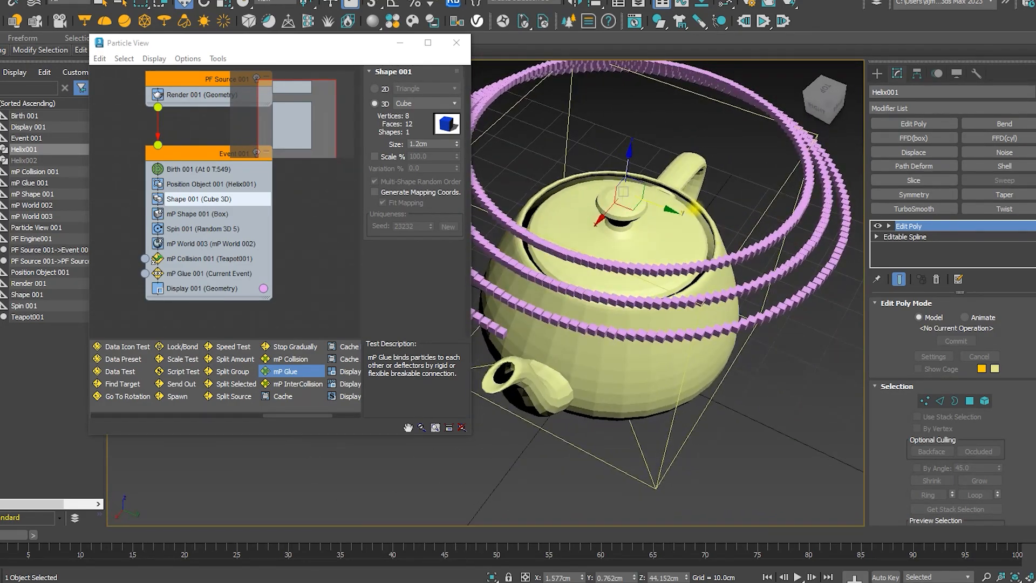
# Step: Play the simulation to check how the glued particles fall on the teapot, and return to the first frame
pyautogui.click(797, 577)
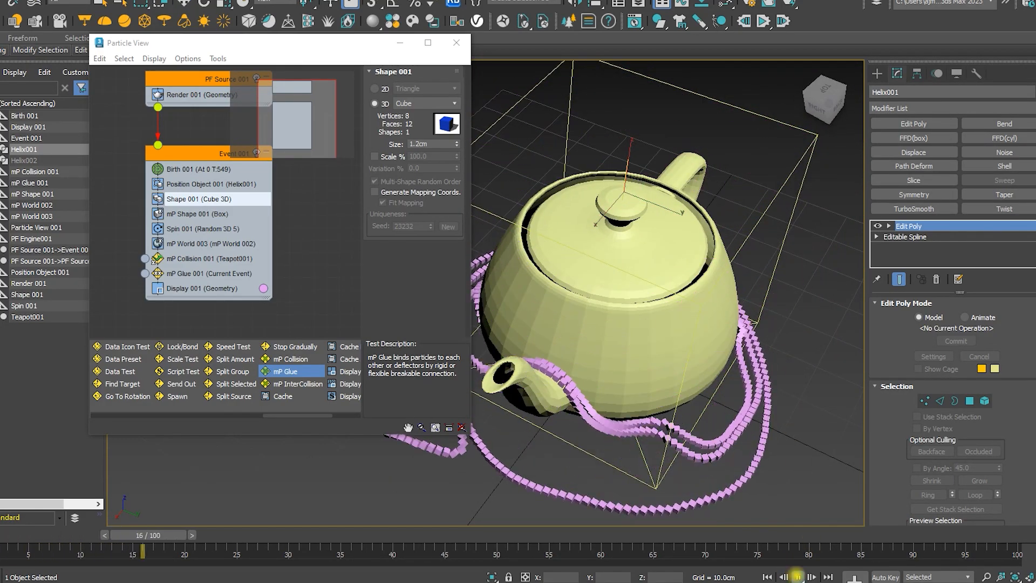
pyautogui.click(798, 577)
pyautogui.scroll(-3, 734, 356)
pyautogui.keyDown('alt'); pyautogui.moveTo(734, 357); pyautogui.dragTo(610, 377, button='middle'); pyautogui.keyUp('alt')
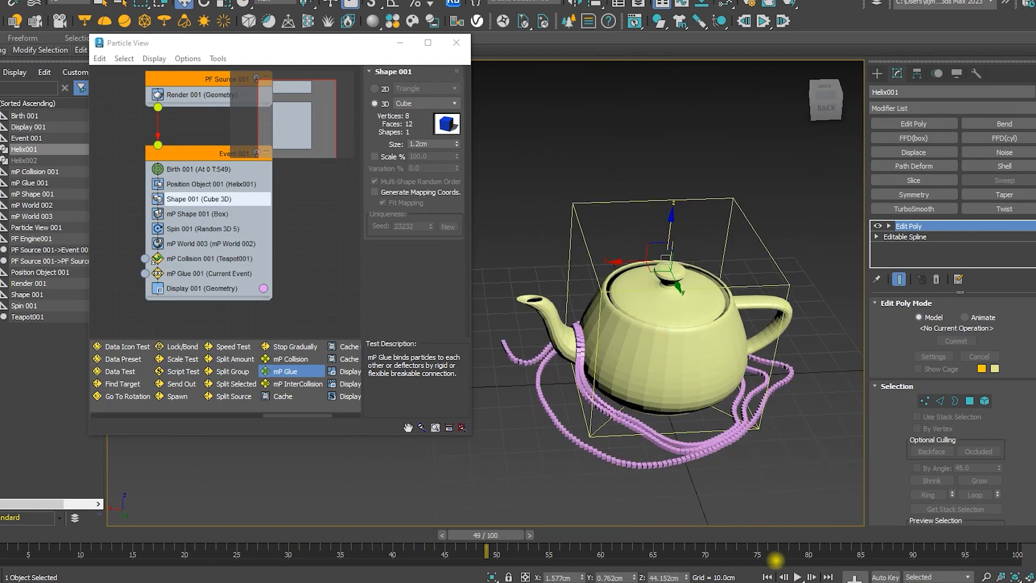
pyautogui.click(766, 576)
# Step: Set the mP Glue test's binding type to Rigid and play the simulation once to check it
pyautogui.click(214, 258)
pyautogui.click(213, 273)
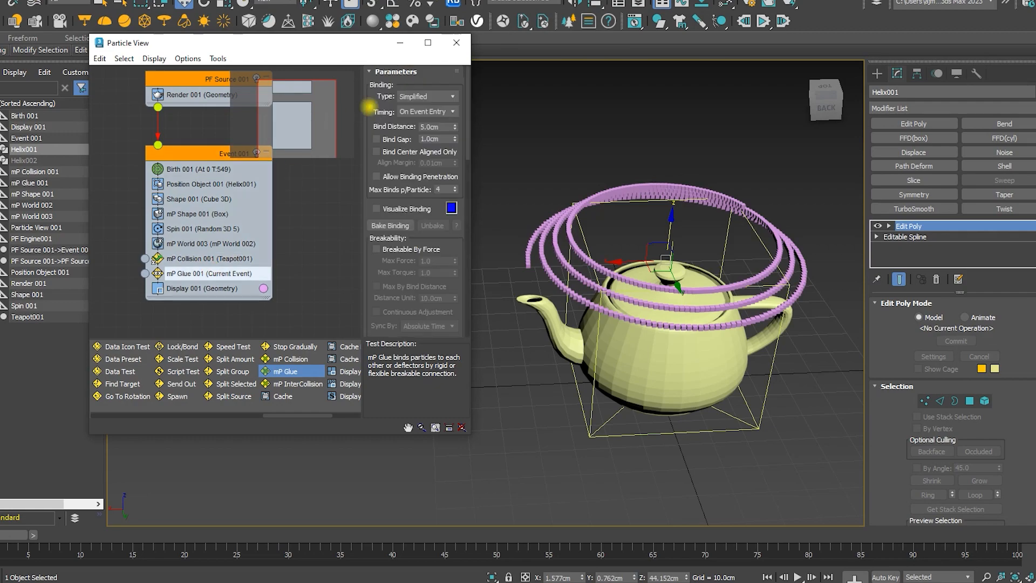
pyautogui.click(426, 96)
pyautogui.click(416, 116)
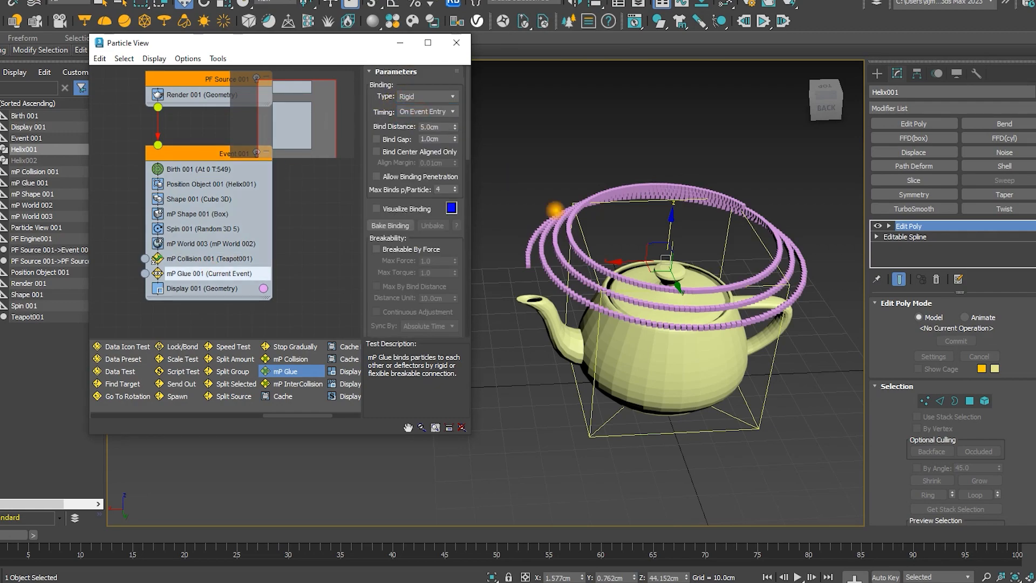
pyautogui.click(798, 577)
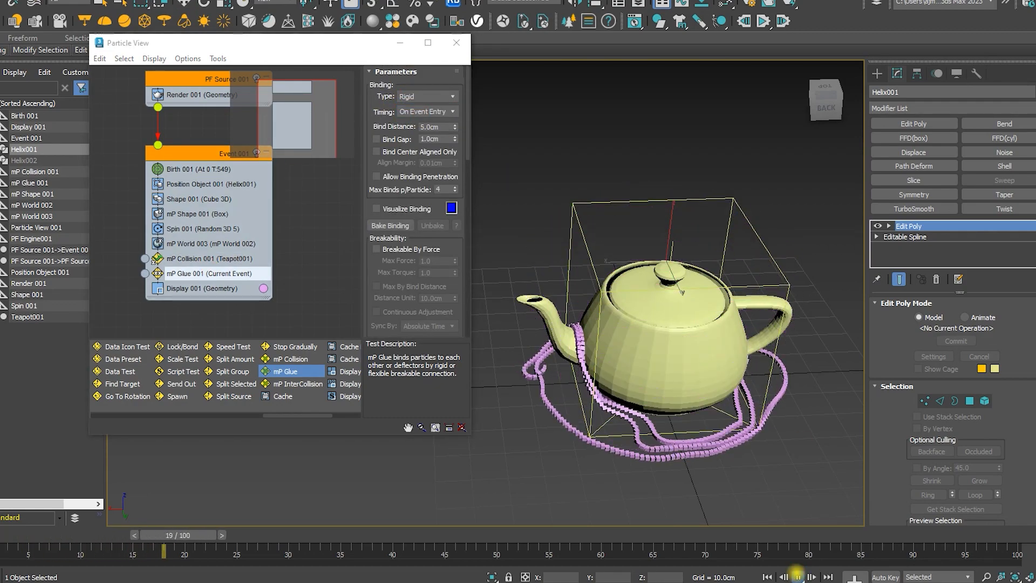
pyautogui.click(767, 576)
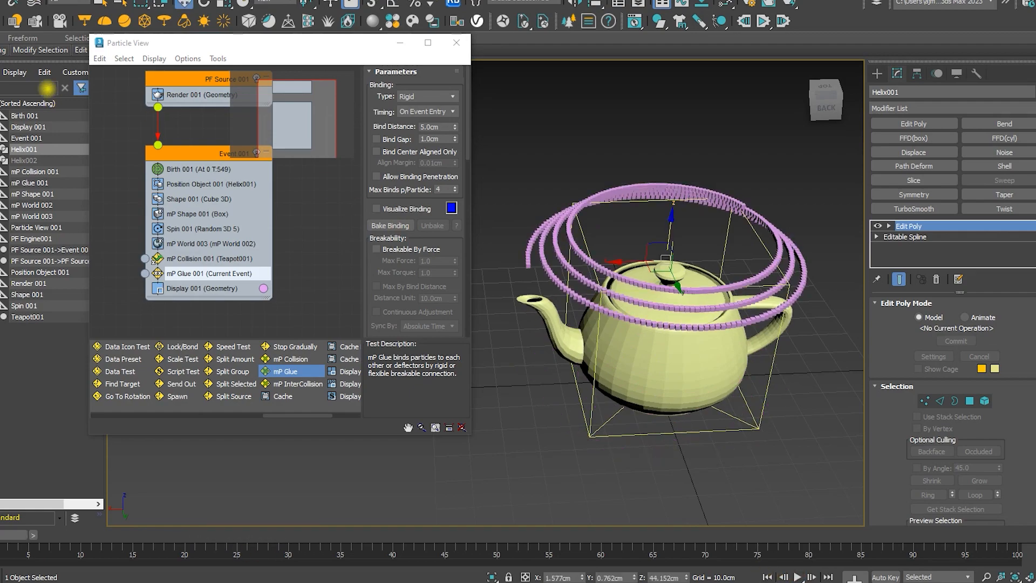
# Step: Enable Time Scale on the mP World 002 driver of the mP World operator and set it to 50%
pyautogui.click(224, 243)
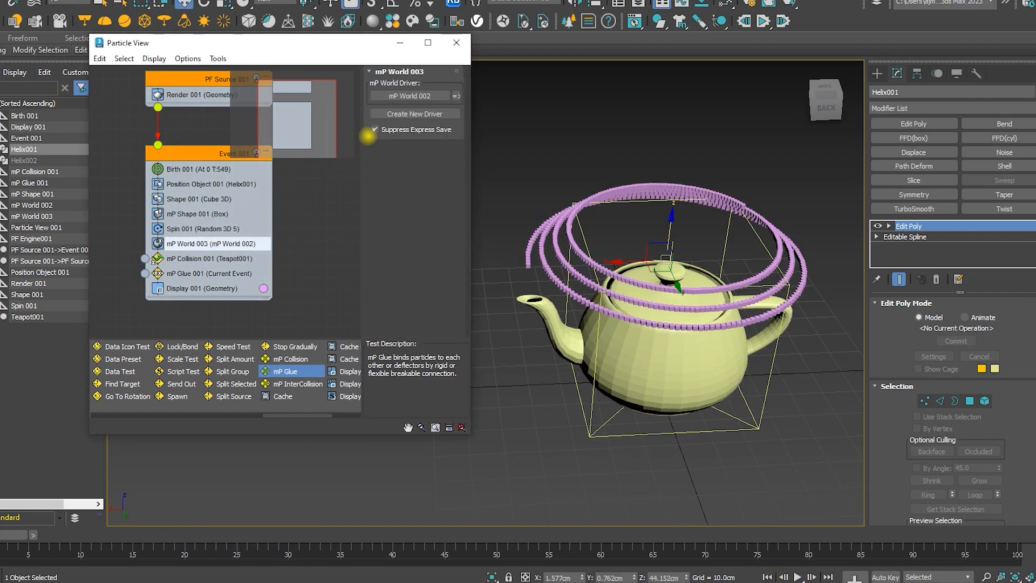
pyautogui.click(449, 96)
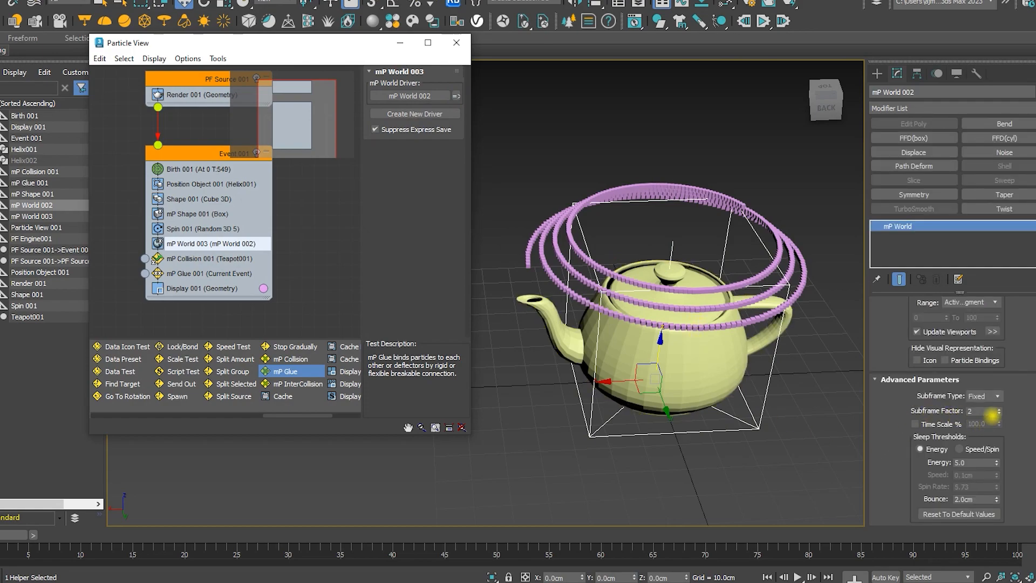
pyautogui.click(950, 424)
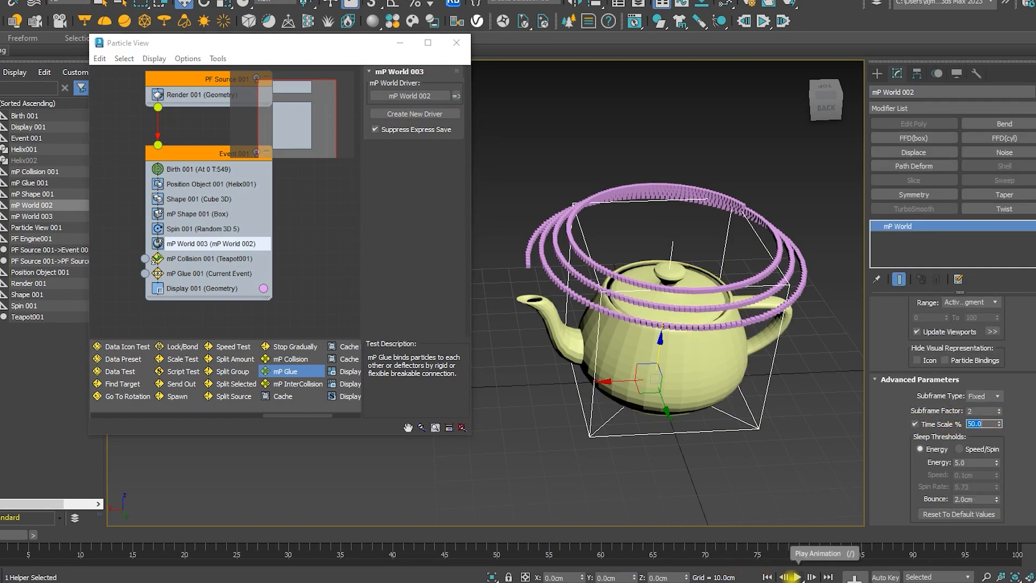
# Step: Play the slowed simulation to examine the chain draping over the teapot, and return to the first frame
pyautogui.click(796, 576)
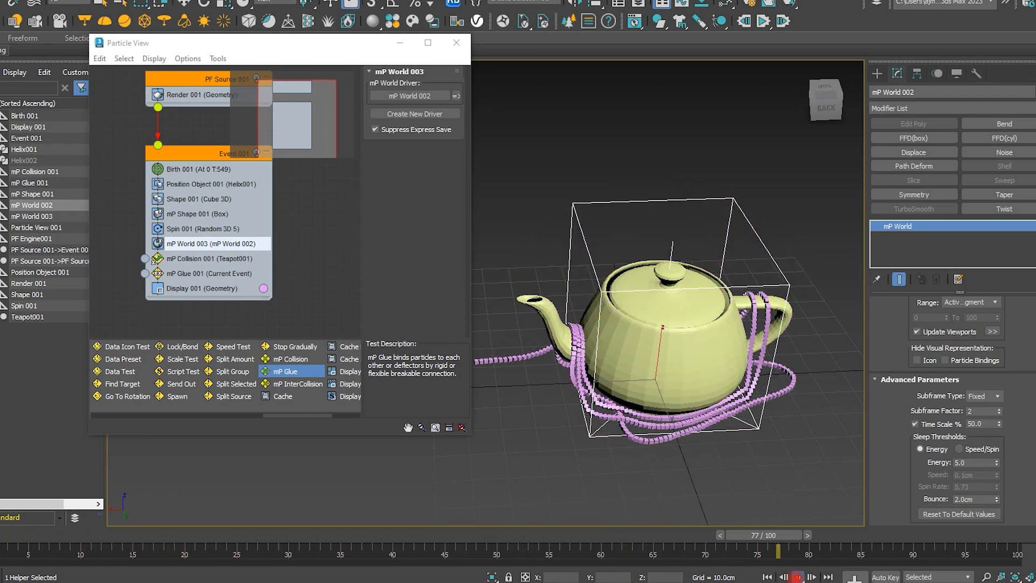
pyautogui.click(797, 577)
pyautogui.click(767, 577)
pyautogui.keyDown('alt'); pyautogui.moveTo(693, 432); pyautogui.dragTo(742, 445, button='middle'); pyautogui.keyUp('alt')
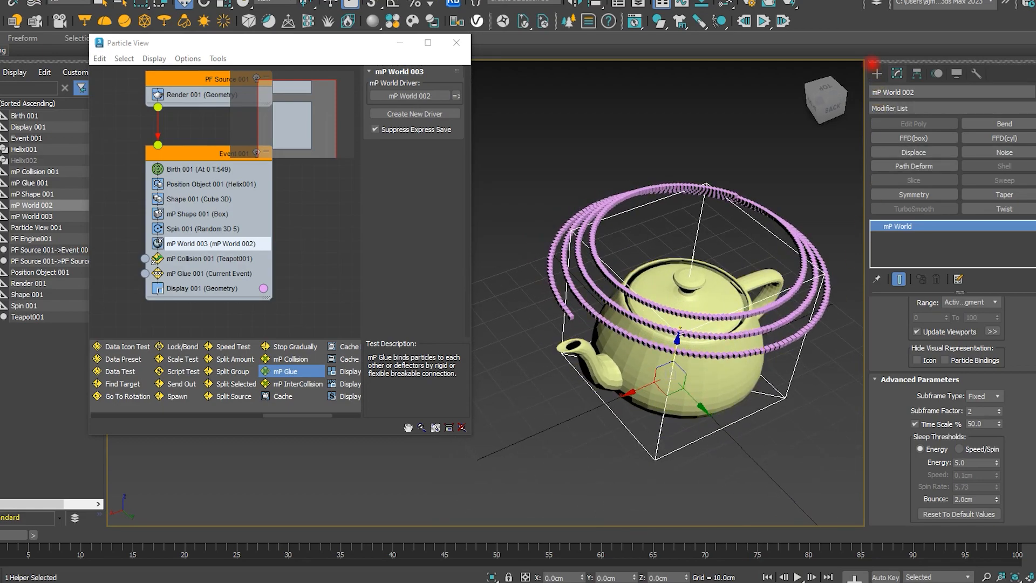
# Step: Enable rendering of the Helix002 spline in both the renderer and the viewport
pyautogui.click(19, 157)
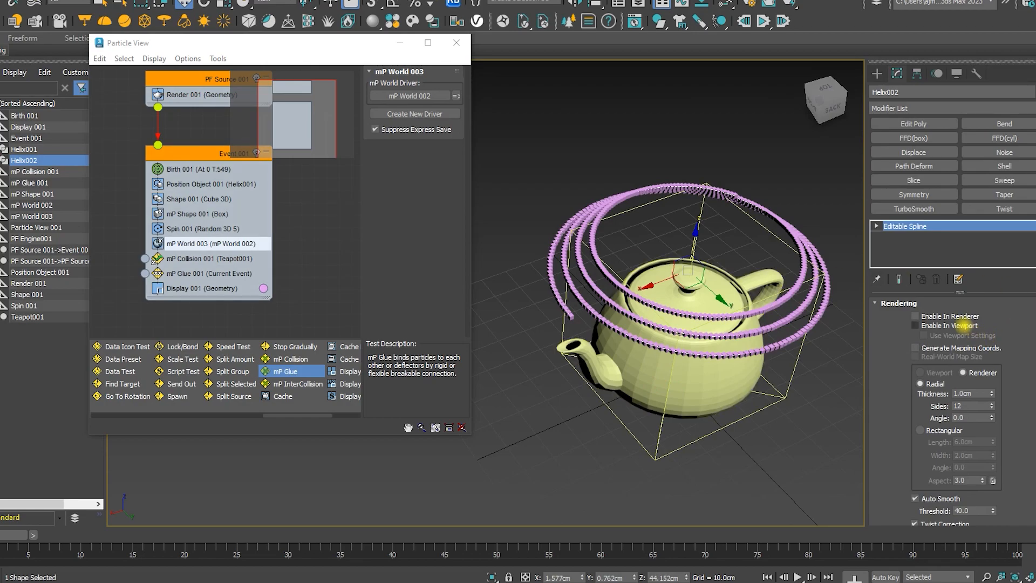
pyautogui.click(954, 325)
pyautogui.scroll(8, 561, 278)
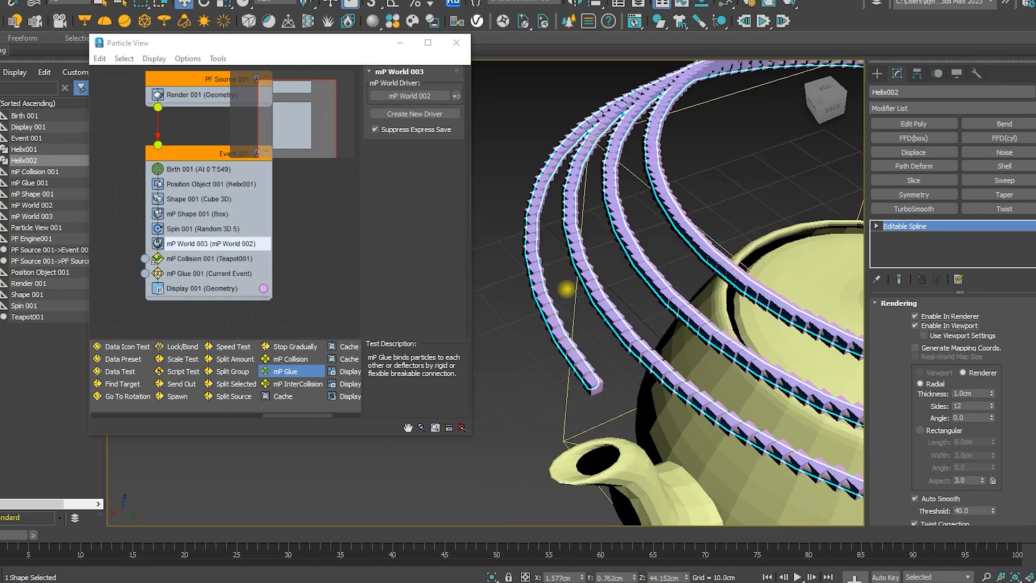
pyautogui.keyDown('alt'); pyautogui.moveTo(626, 295); pyautogui.dragTo(628, 287, button='middle'); pyautogui.keyUp('alt')
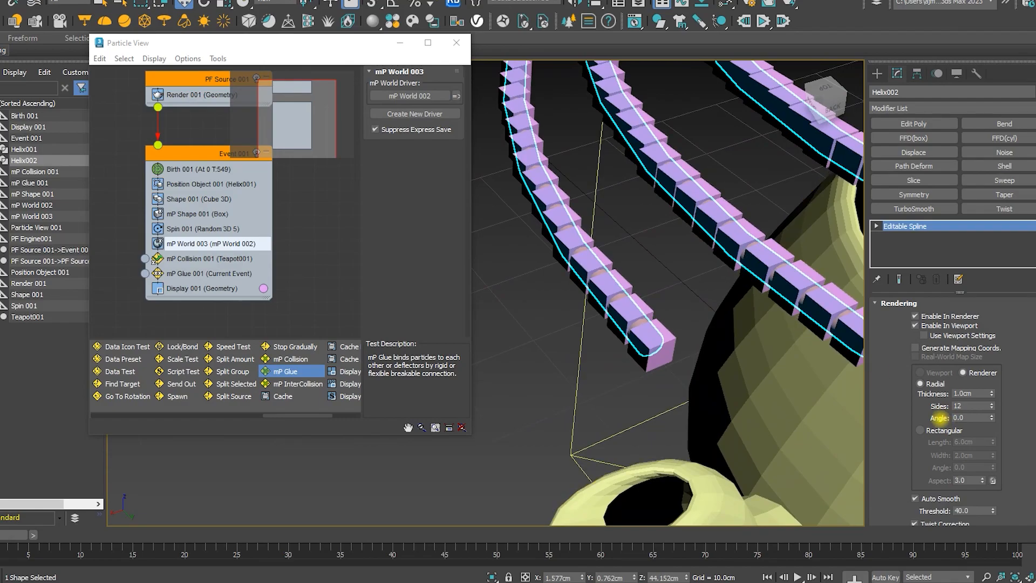
# Step: Give the Helix002 spline a rectangular section with a length of 1.26 cm and a width of 1.22 cm
pyautogui.click(937, 429)
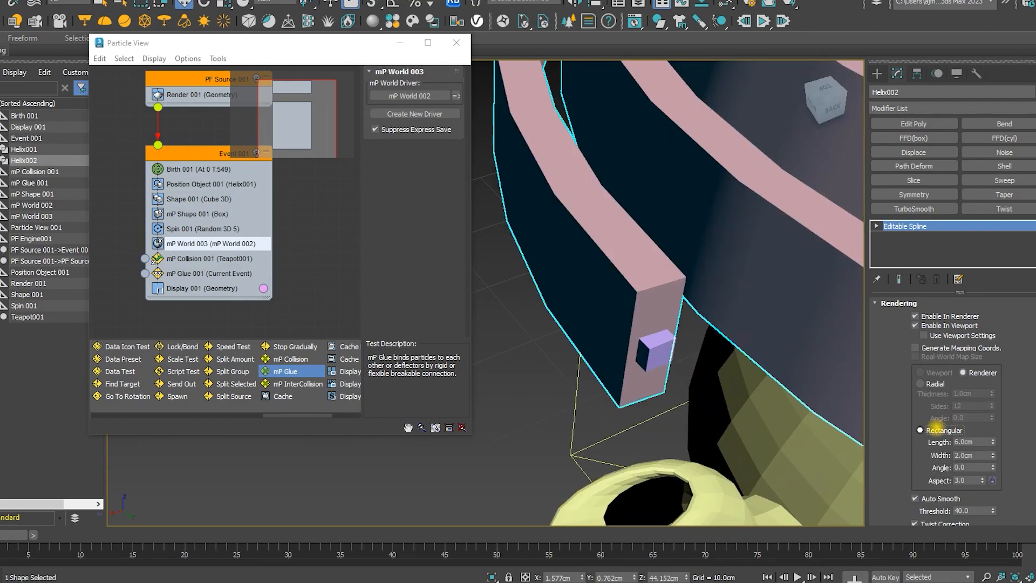
pyautogui.moveTo(993, 442); pyautogui.dragTo(1009, 484)
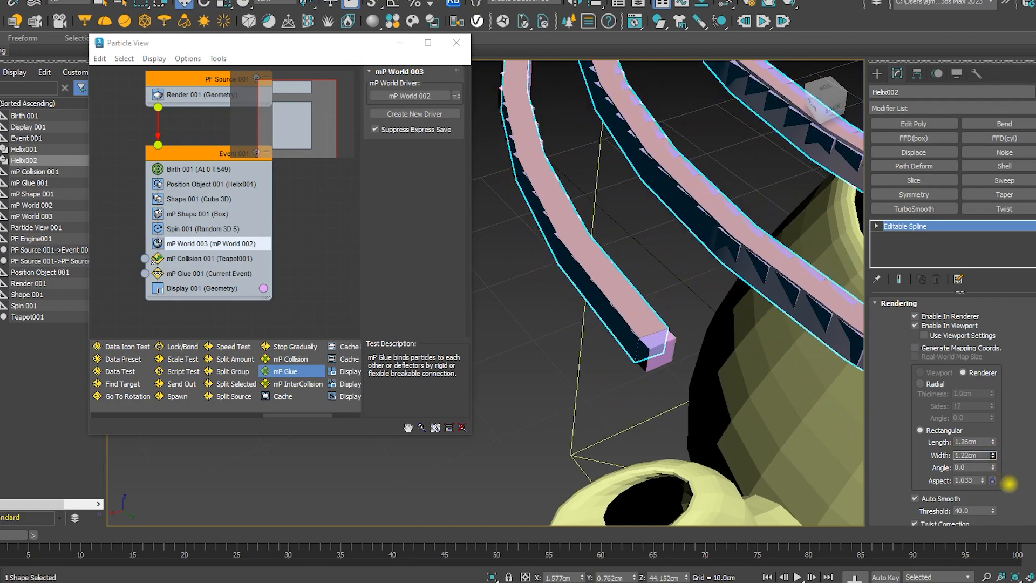
pyautogui.scroll(-5, 742, 317)
pyautogui.moveTo(649, 316); pyautogui.dragTo(654, 337, button='middle')
pyautogui.scroll(3, 654, 336)
# Step: Apply a Particle Skinner modifier to Helix002
pyautogui.click(917, 107)
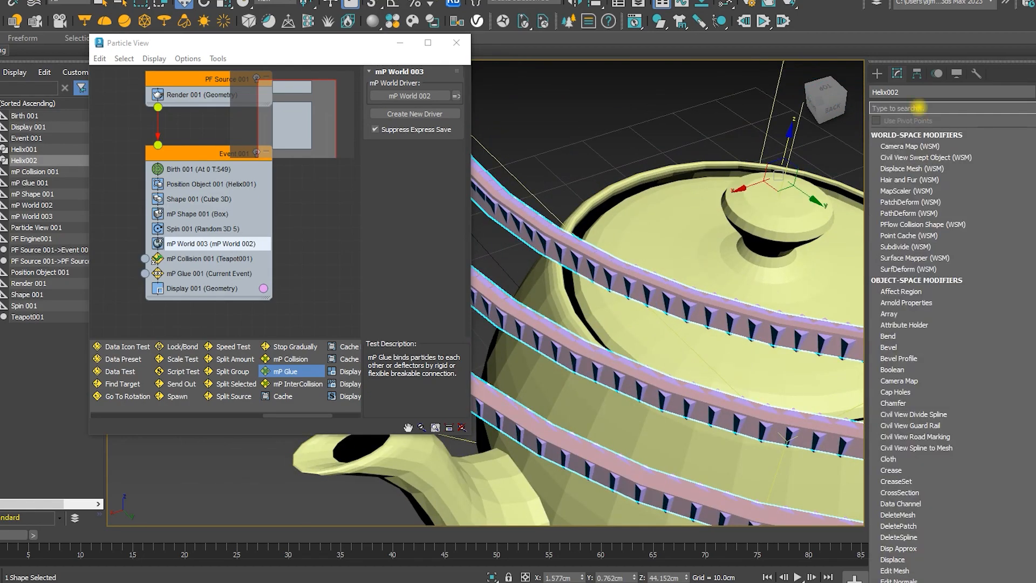
pyautogui.write('par')
pyautogui.press('Down')
pyautogui.press('Return')
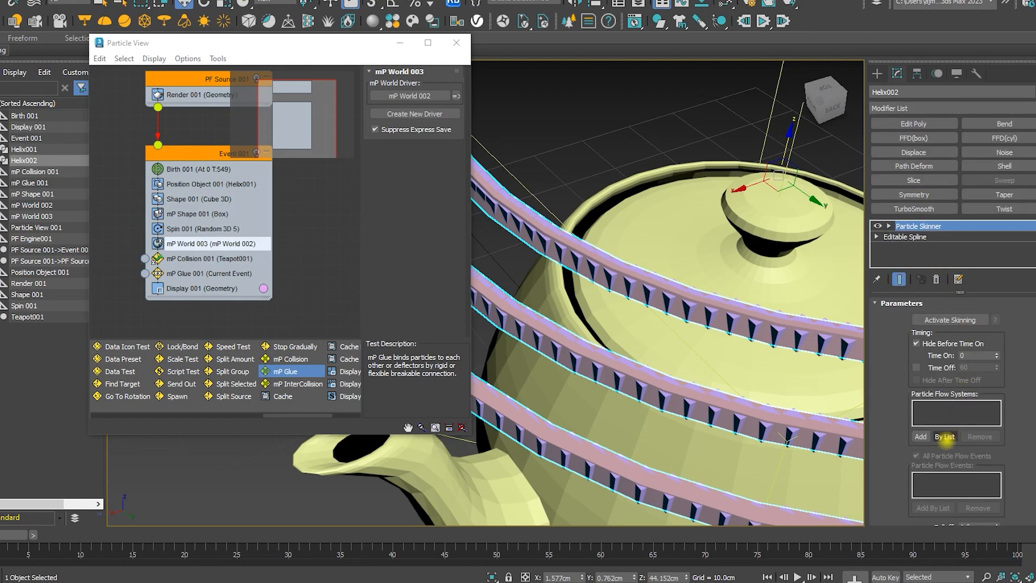
# Step: Add PF Source 001 to the Particle Skinner's particle flow systems, activate skinning and play the simulation to check the deformation
pyautogui.click(944, 436)
pyautogui.doubleClick(681, 82)
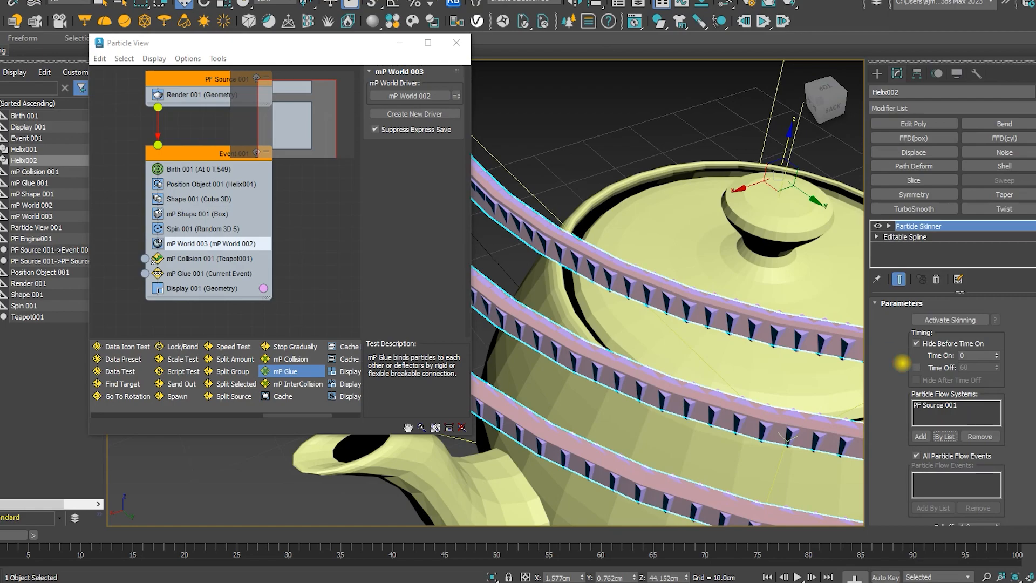
pyautogui.scroll(-4, 685, 306)
pyautogui.moveTo(691, 351); pyautogui.dragTo(667, 282, button='middle')
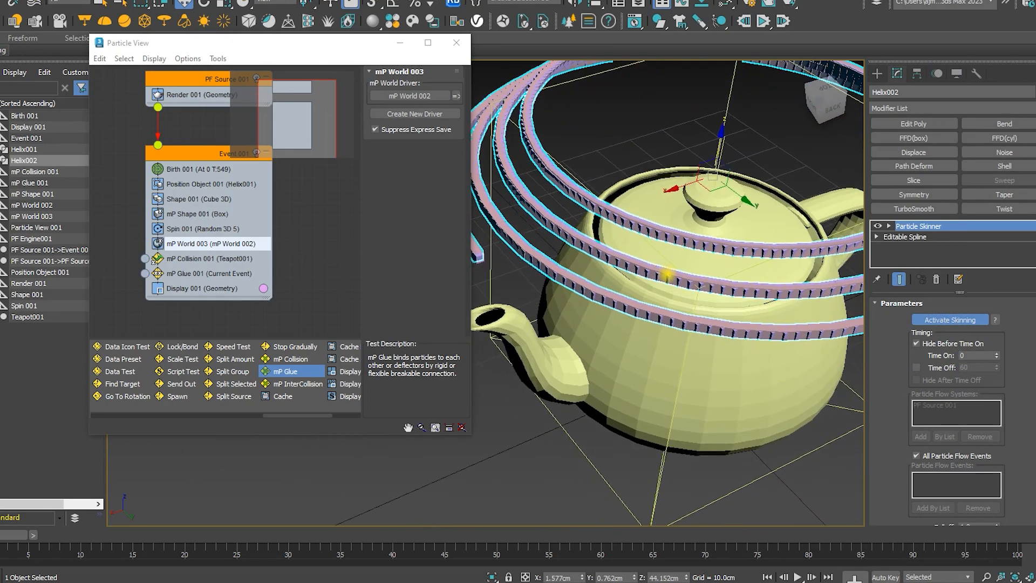
pyautogui.click(797, 576)
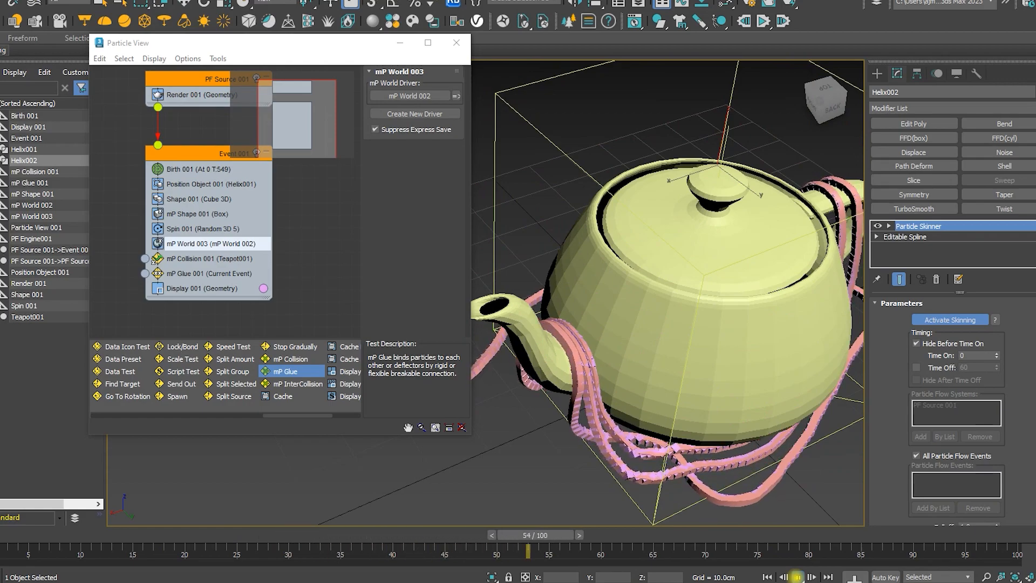
pyautogui.click(797, 576)
# Step: Add a TurboSmooth modifier with 2 iterations to Helix002 and return to the first frame
pyautogui.keyDown('alt'); pyautogui.moveTo(732, 373); pyautogui.dragTo(691, 351, button='middle'); pyautogui.keyUp('alt')
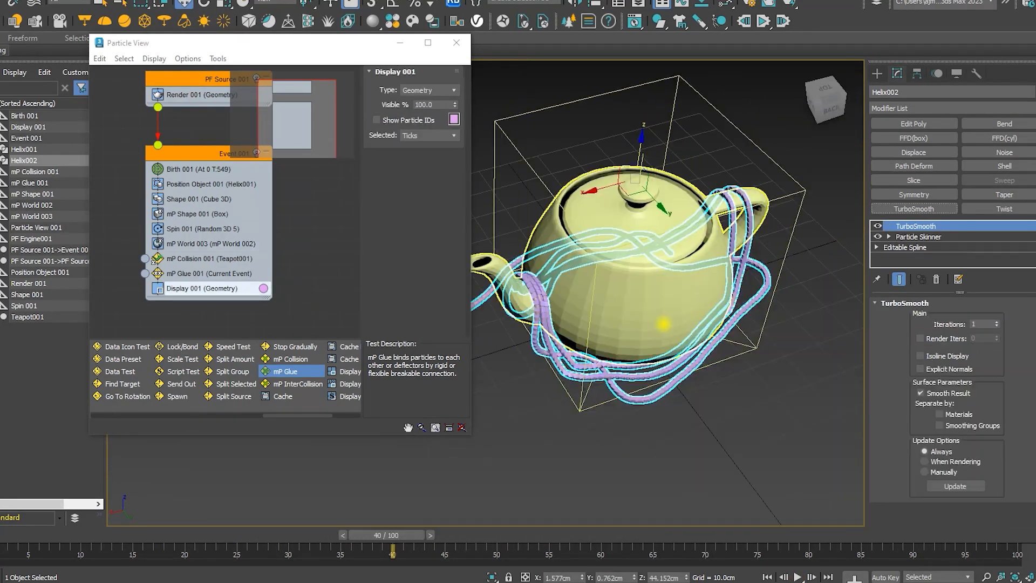
pyautogui.scroll(5, 653, 354)
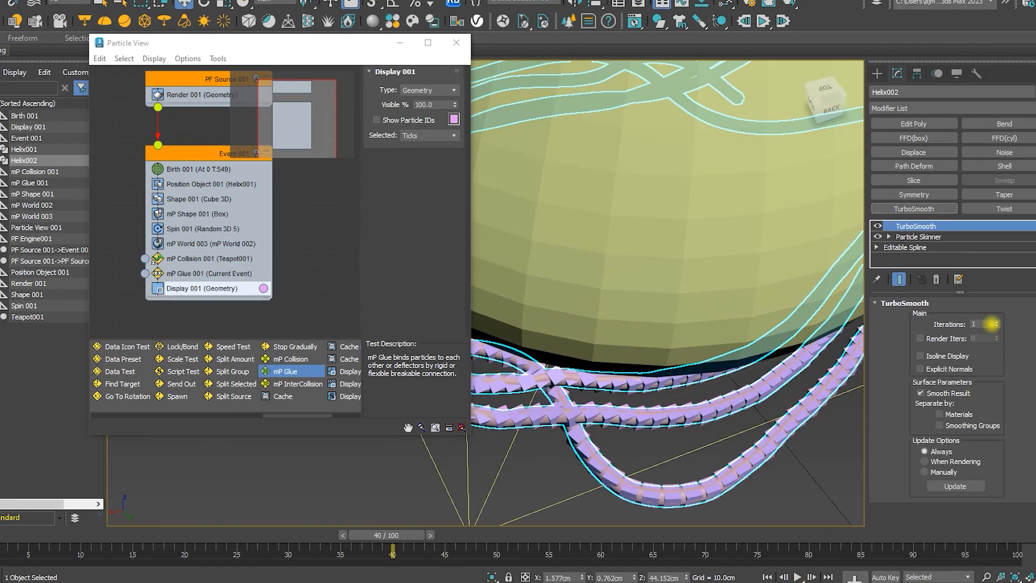
pyautogui.click(996, 322)
pyautogui.scroll(-5, 697, 506)
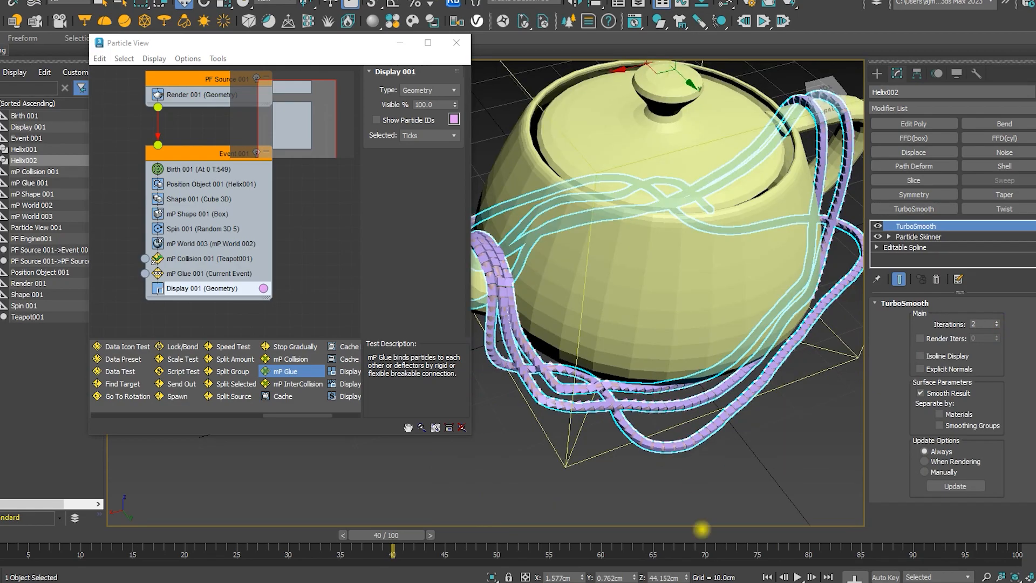
pyautogui.click(771, 572)
# Step: Set the Render operator's type to None and minimize Particle View
pyautogui.scroll(-3, 720, 356)
pyautogui.moveTo(724, 326); pyautogui.dragTo(641, 367, button='middle')
pyautogui.scroll(-4, 703, 370)
pyautogui.scroll(2, 647, 350)
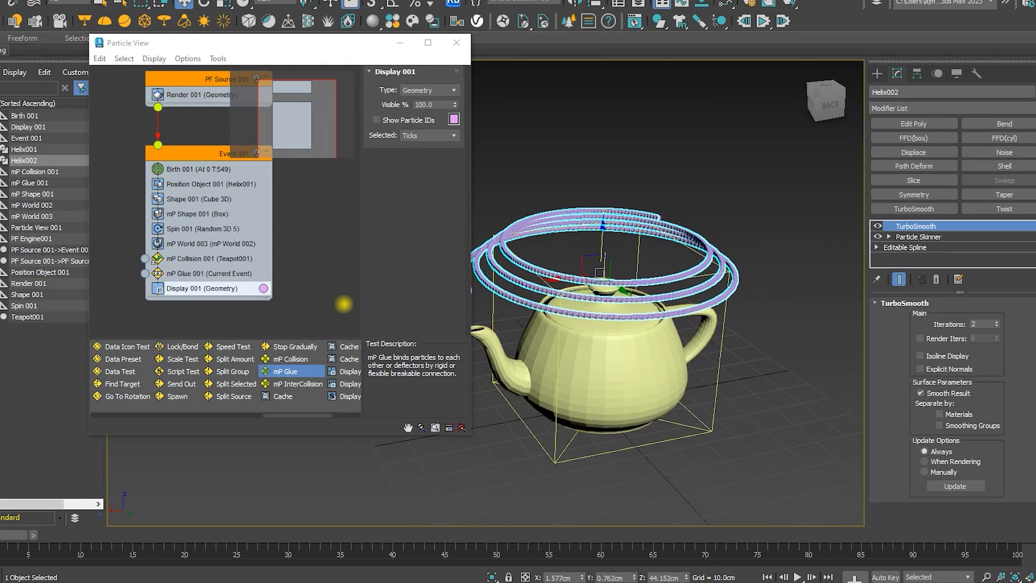
pyautogui.click(192, 94)
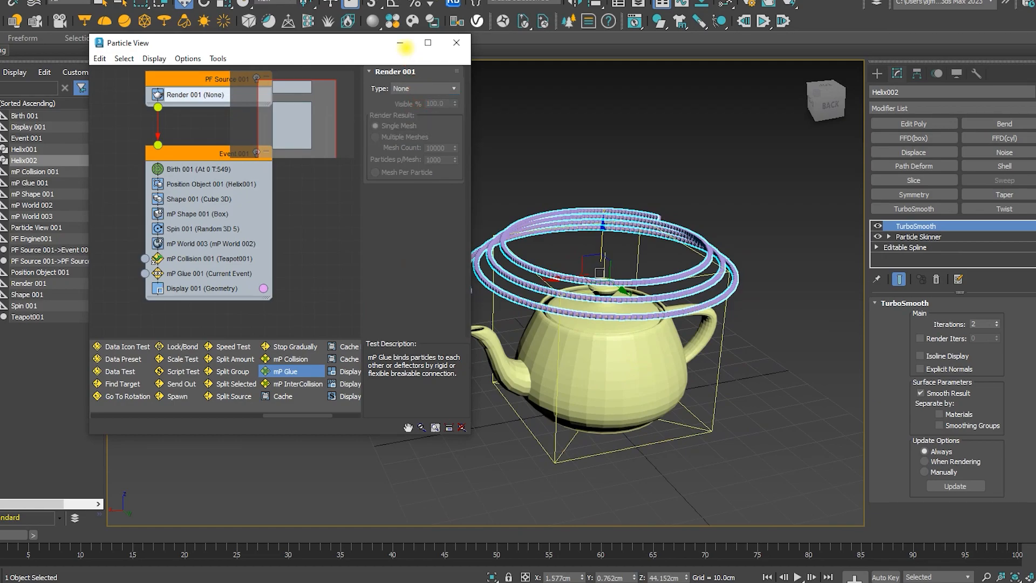
pyautogui.click(400, 43)
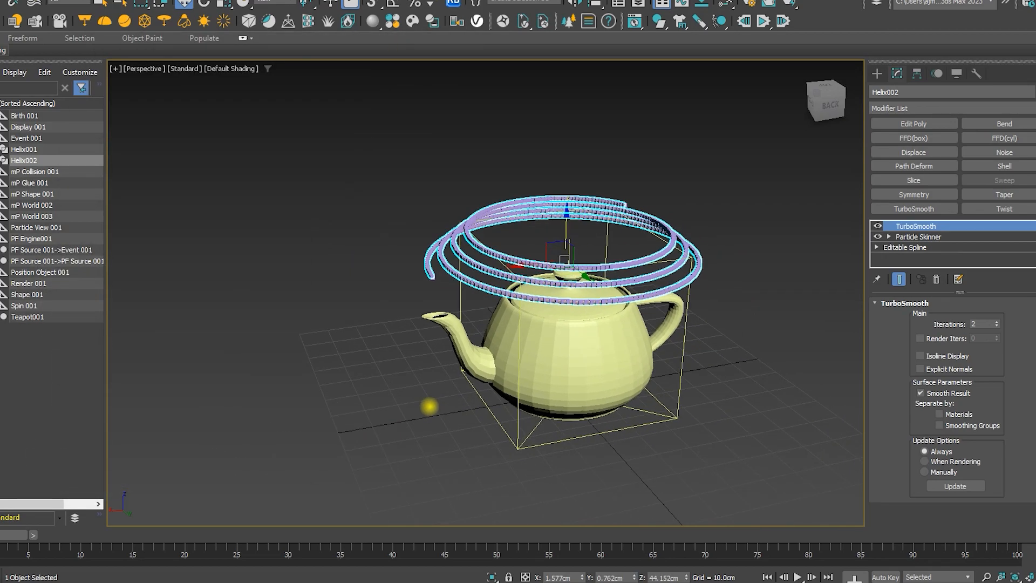